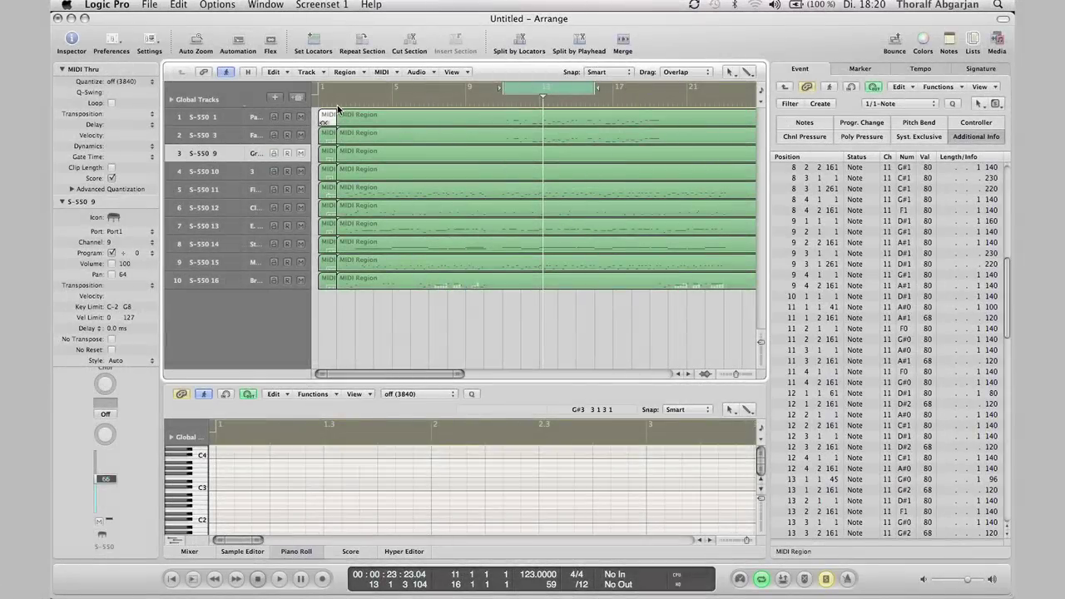
Step: Play the song from bar 1 and set a cycle range from bar 2 to bar 13
key(Return)
key(space)
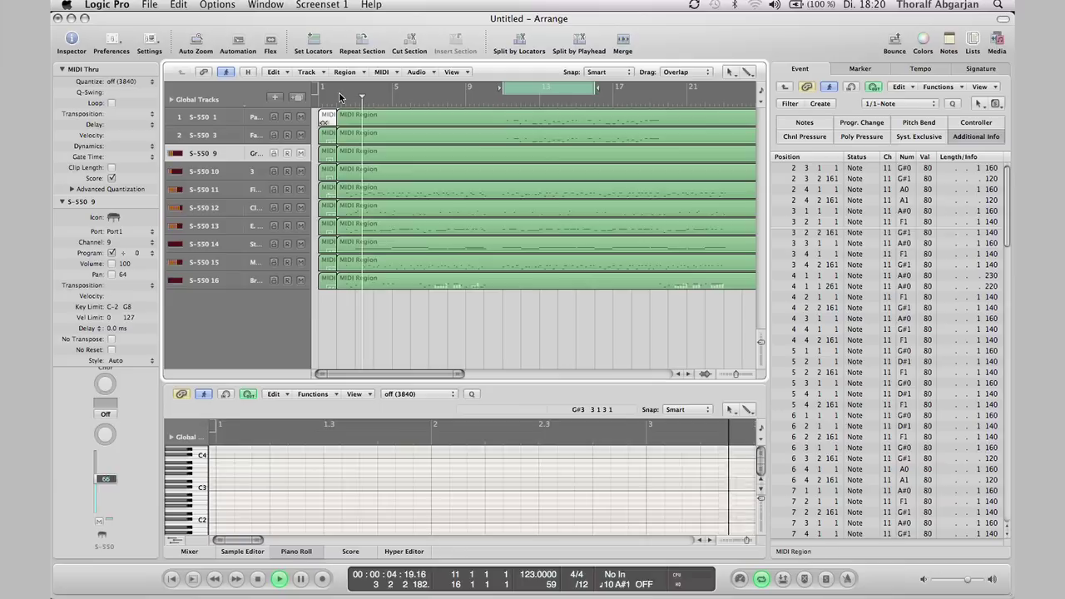
drag(340, 97, 530, 124)
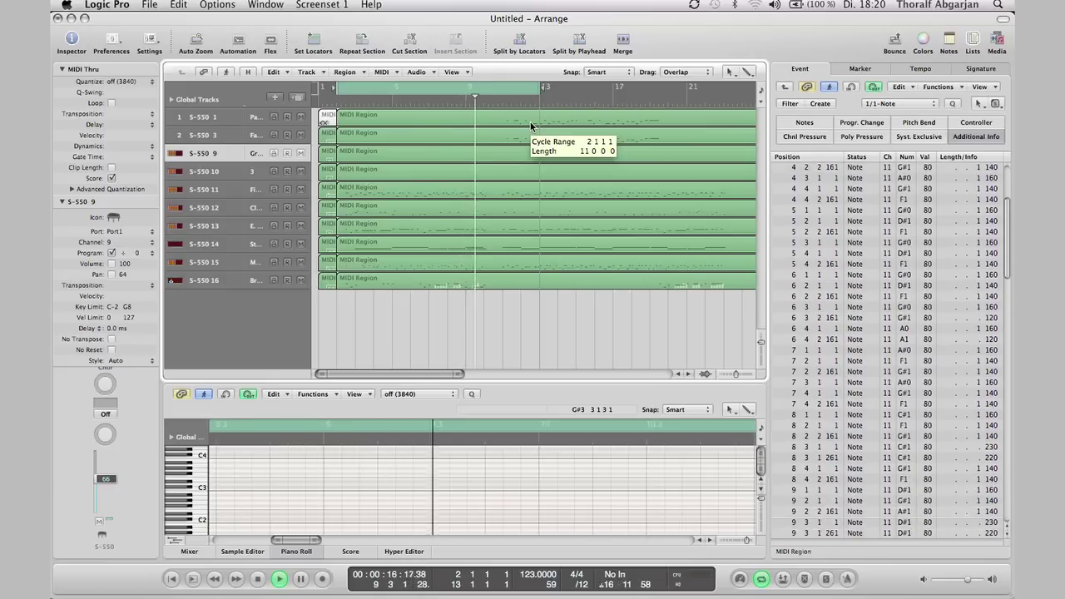
Step: Shorten the cycle range and split all ten MIDI regions at its locators
drag(530, 124, 496, 130)
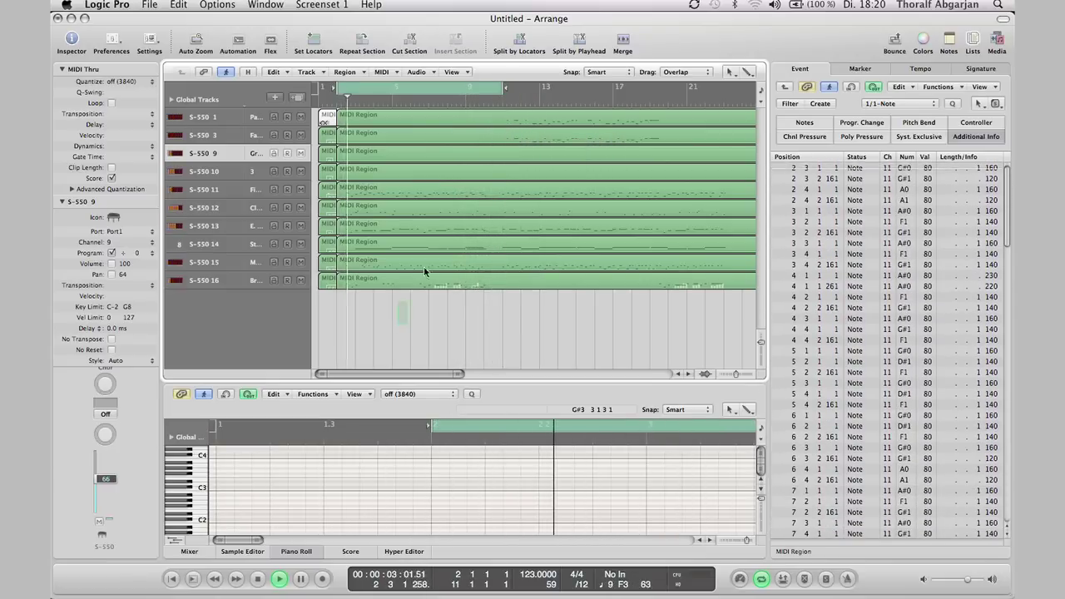
drag(399, 324, 467, 99)
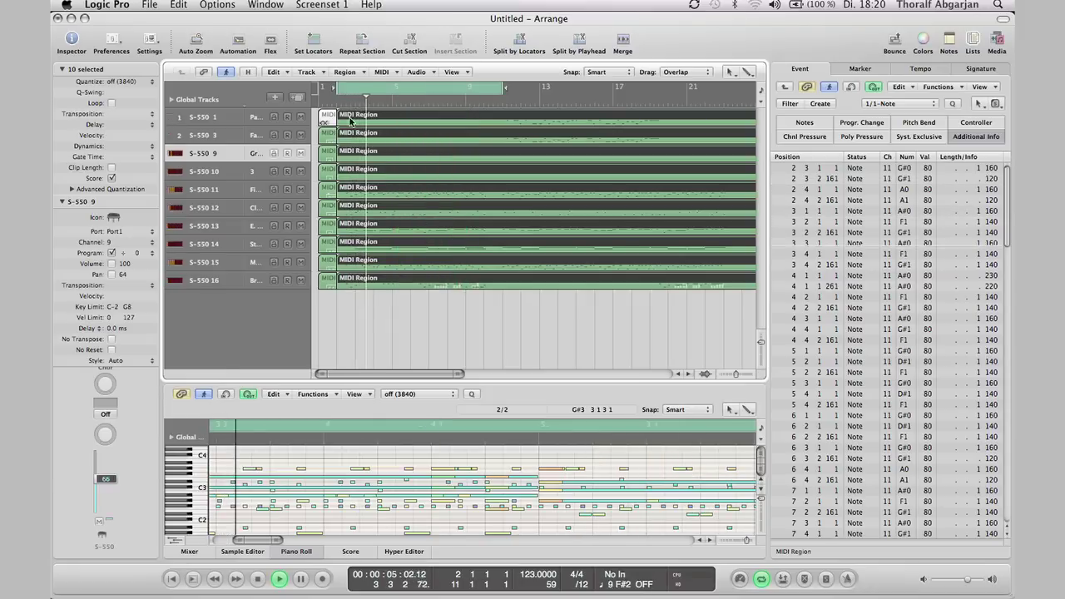
click(520, 43)
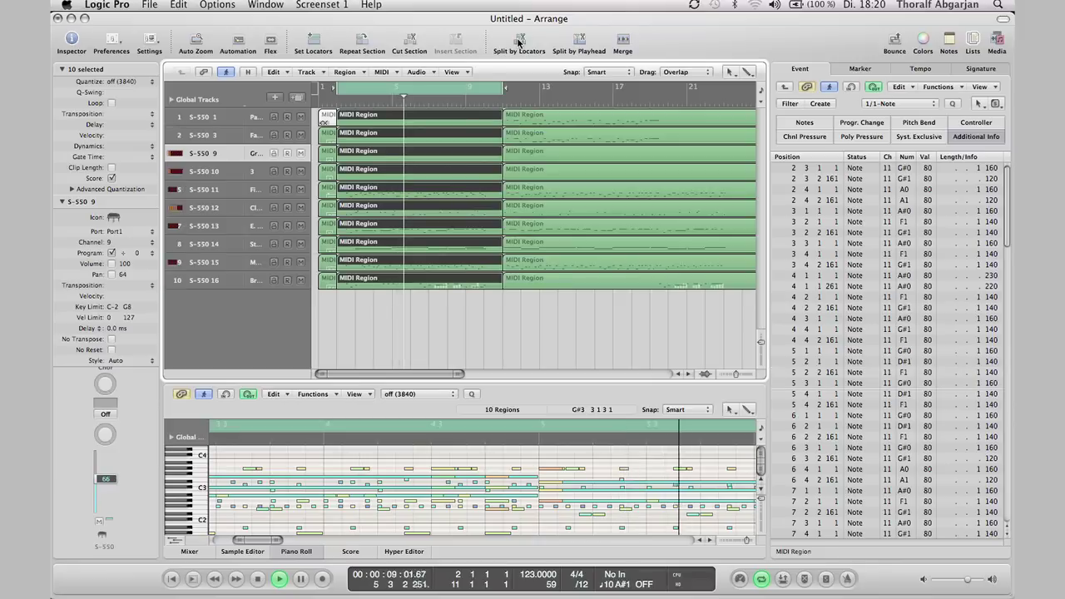
Step: Move the cycle right and split the right-hand region parts again at the new locators
drag(454, 85, 620, 87)
drag(547, 305, 615, 98)
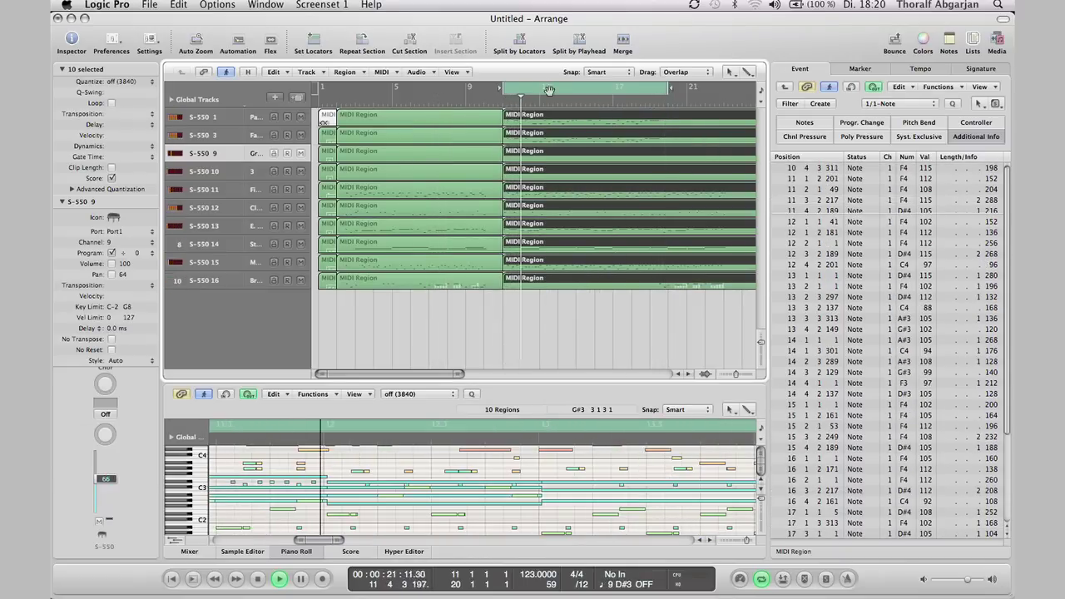
click(519, 47)
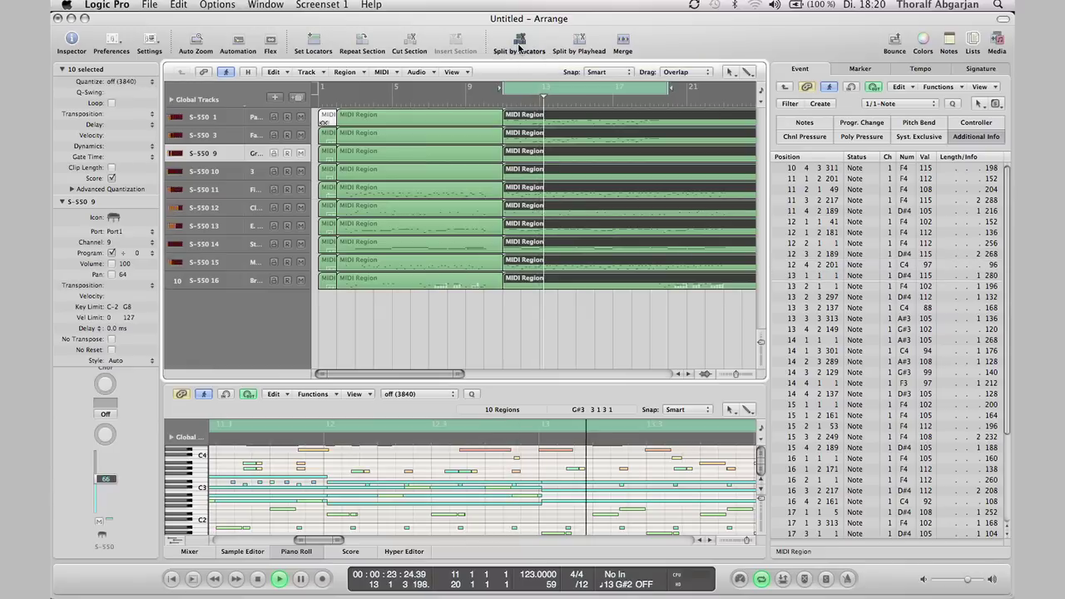
click(607, 87)
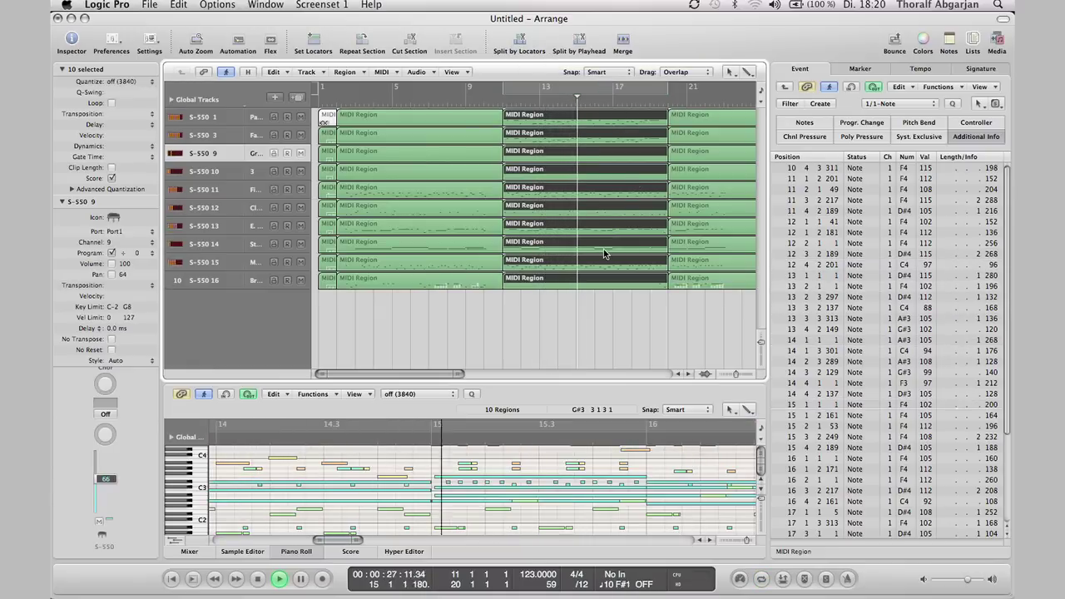
key(ctrl+Left)
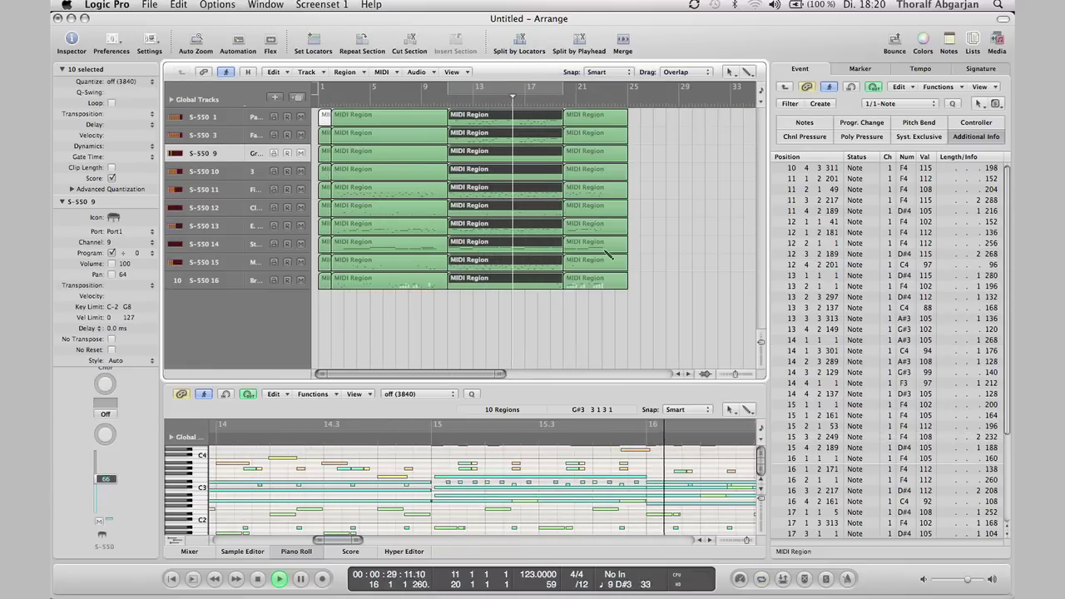
click(341, 103)
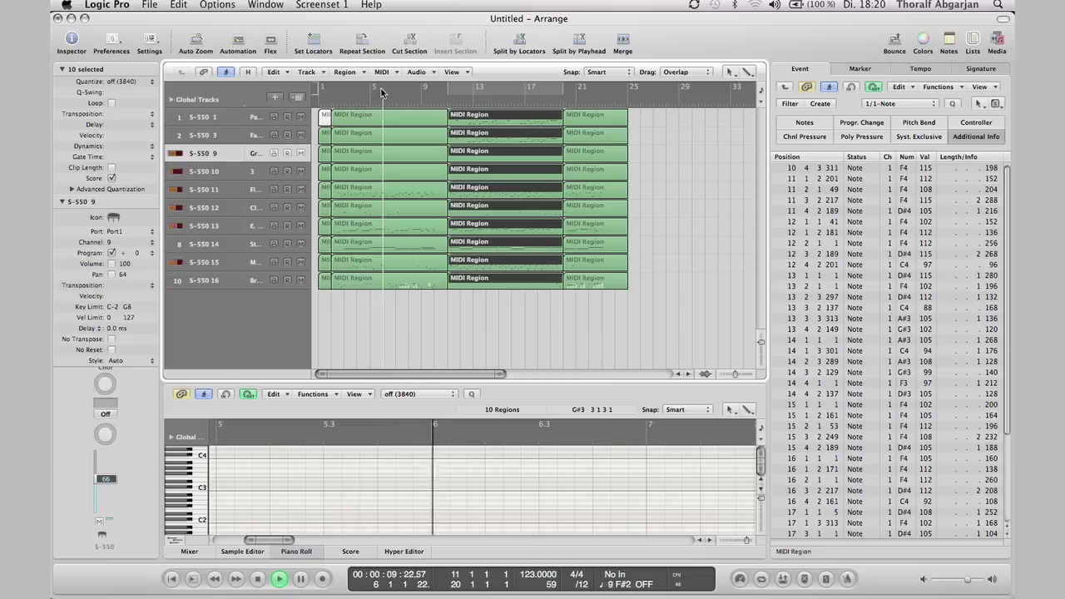
Step: Cut a one-bar slice at bar 6 from all tracks' regions, splitting overlapping notes
drag(387, 87, 395, 90)
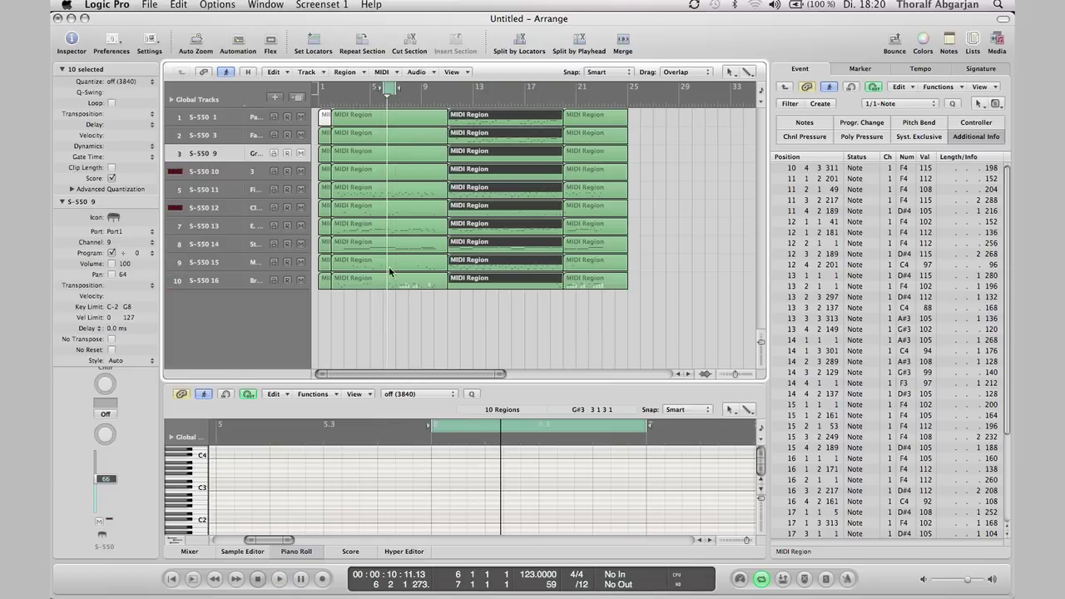
drag(389, 271, 416, 107)
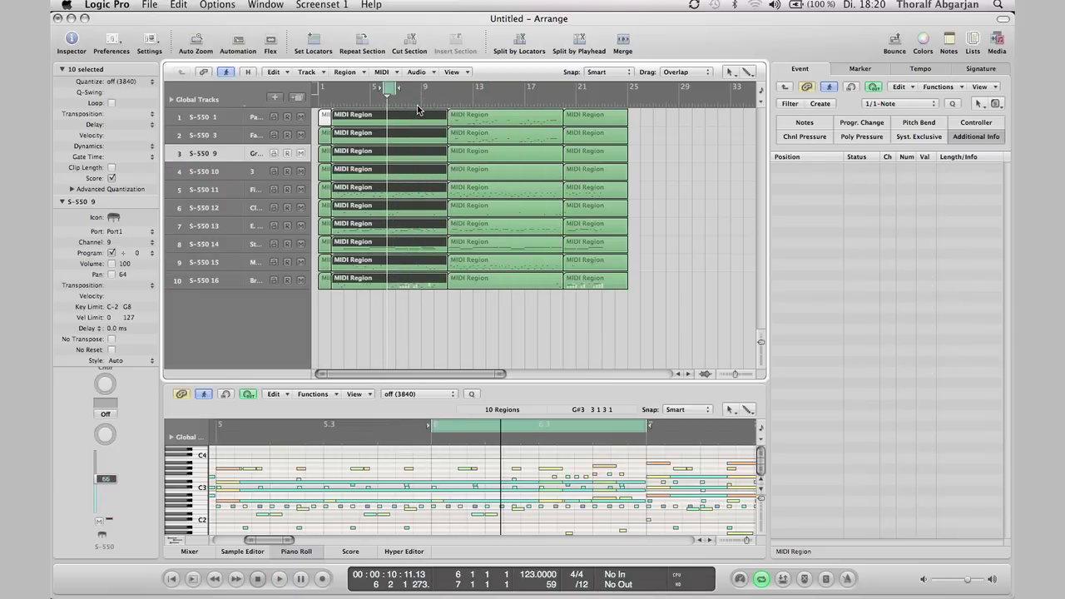
key(equal)
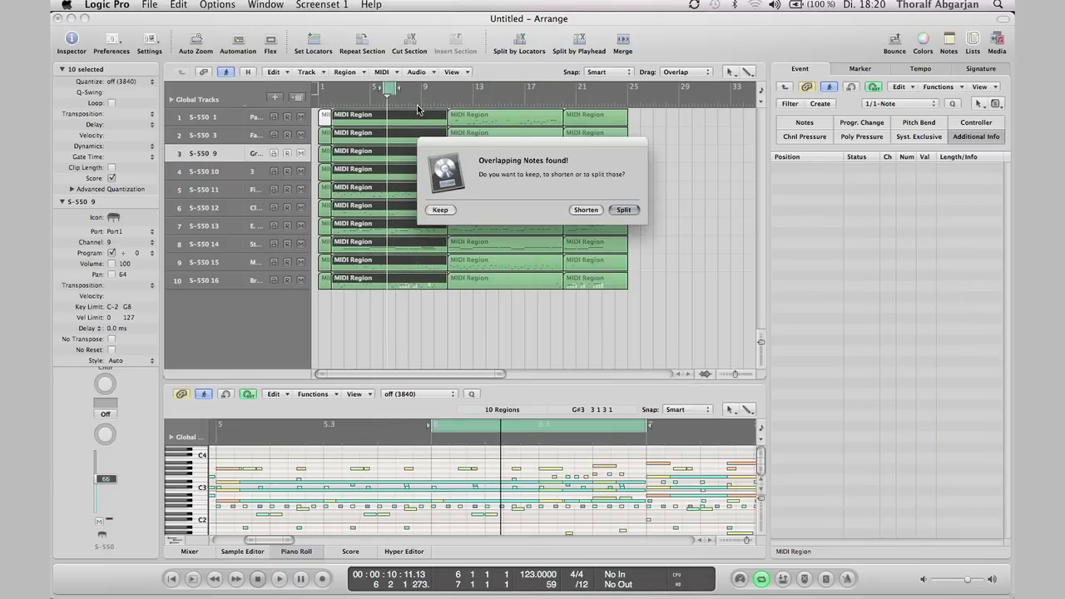
click(628, 206)
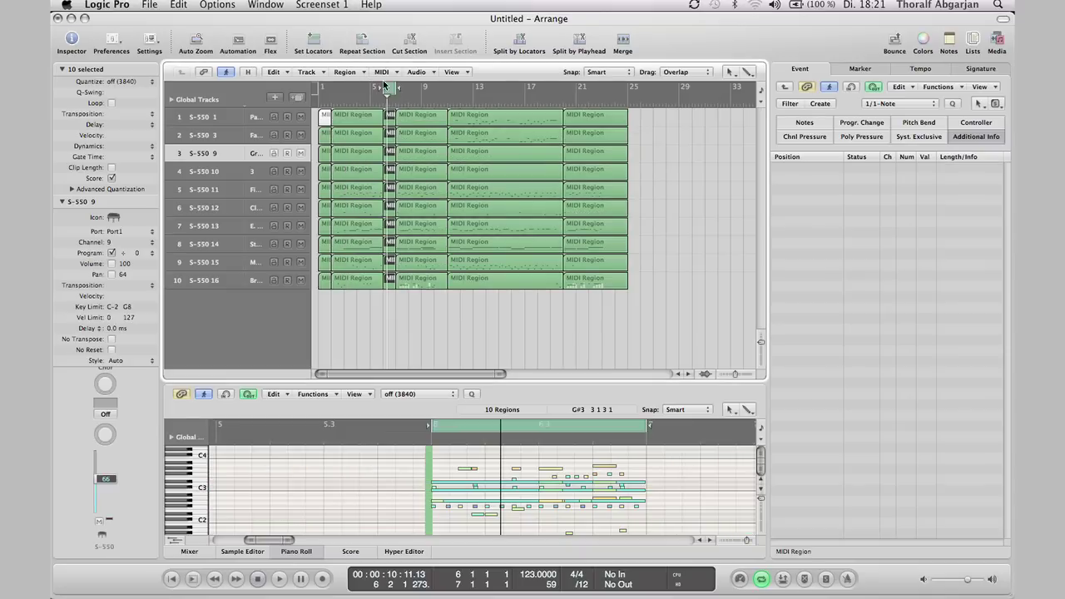
Step: Move the one-bar cycle to bar 10 and split the regions there, splitting overlapping notes
drag(389, 86, 442, 86)
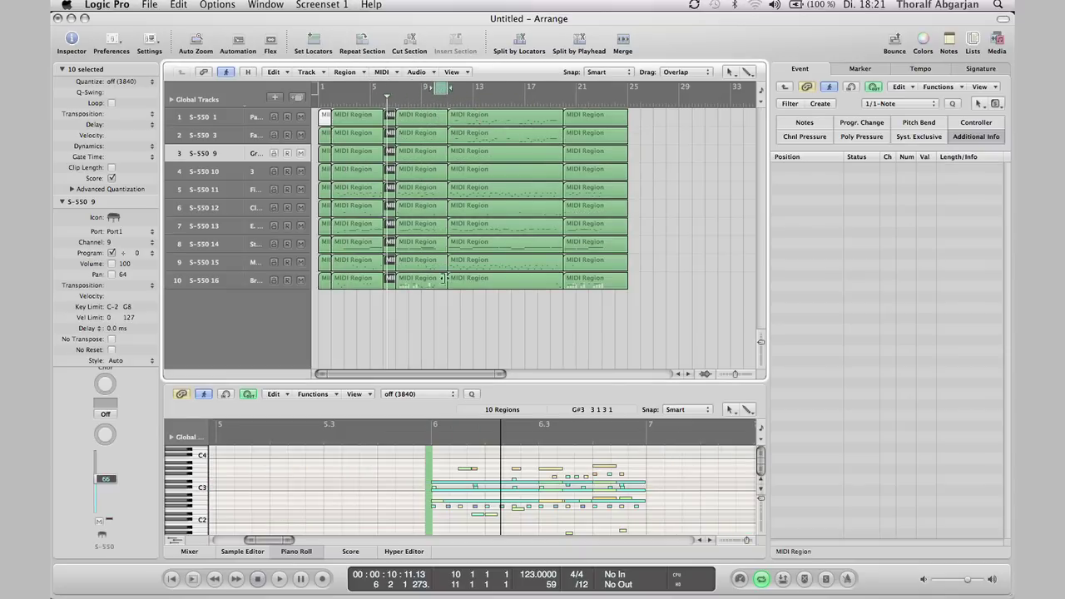
click(433, 316)
drag(433, 316, 437, 170)
drag(439, 123, 439, 123)
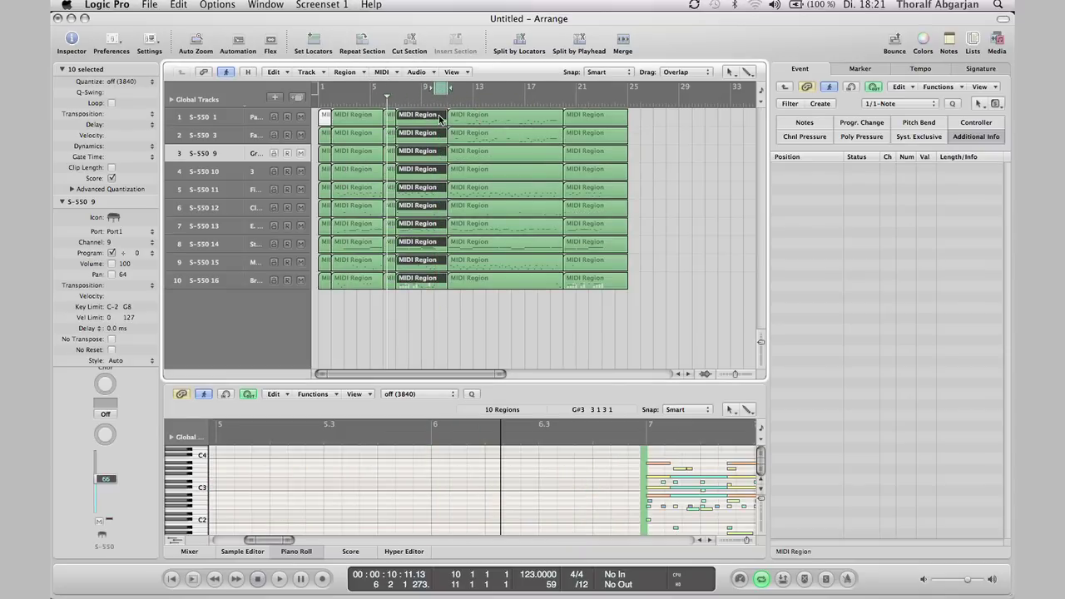
key(backslash)
click(623, 209)
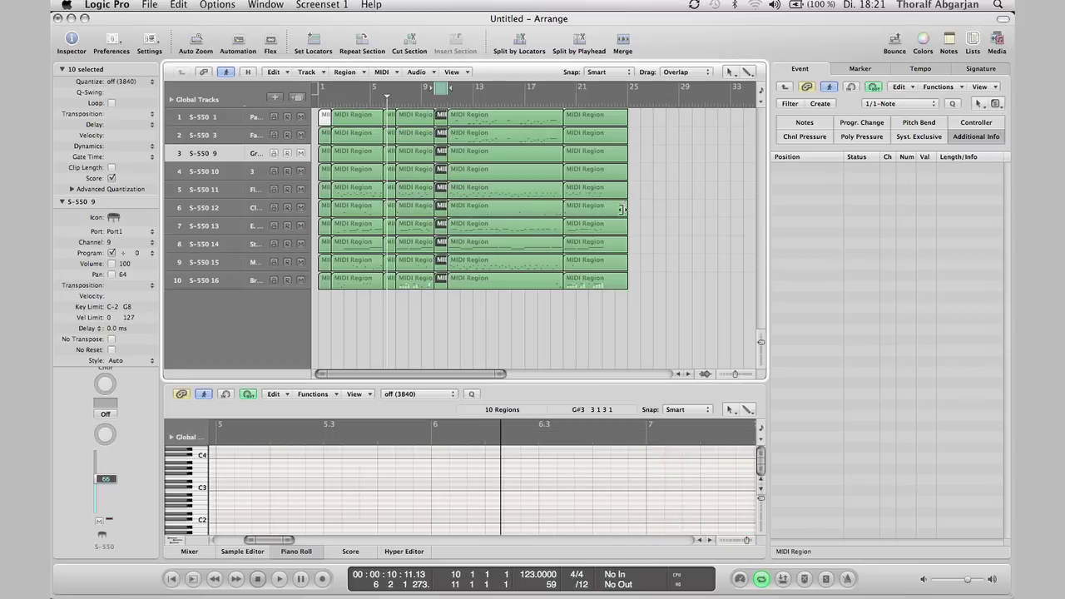
key(space)
key(space)
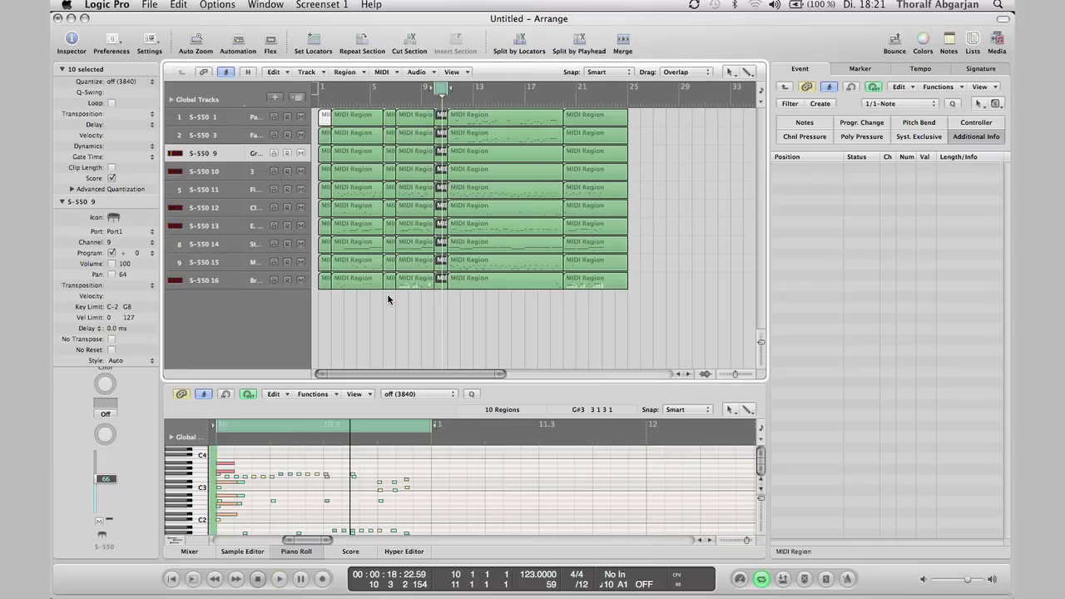
Step: Delete the regions between bars 6 and 9 and slide all later regions left to bar 6
drag(387, 294, 435, 116)
key(Delete)
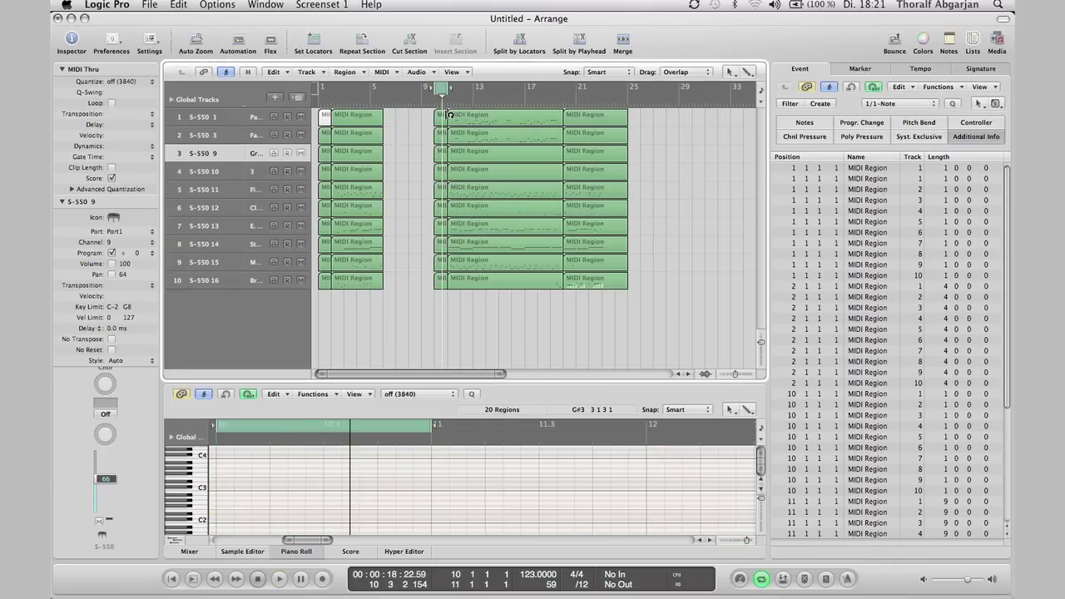
click(441, 116)
key(shift+f)
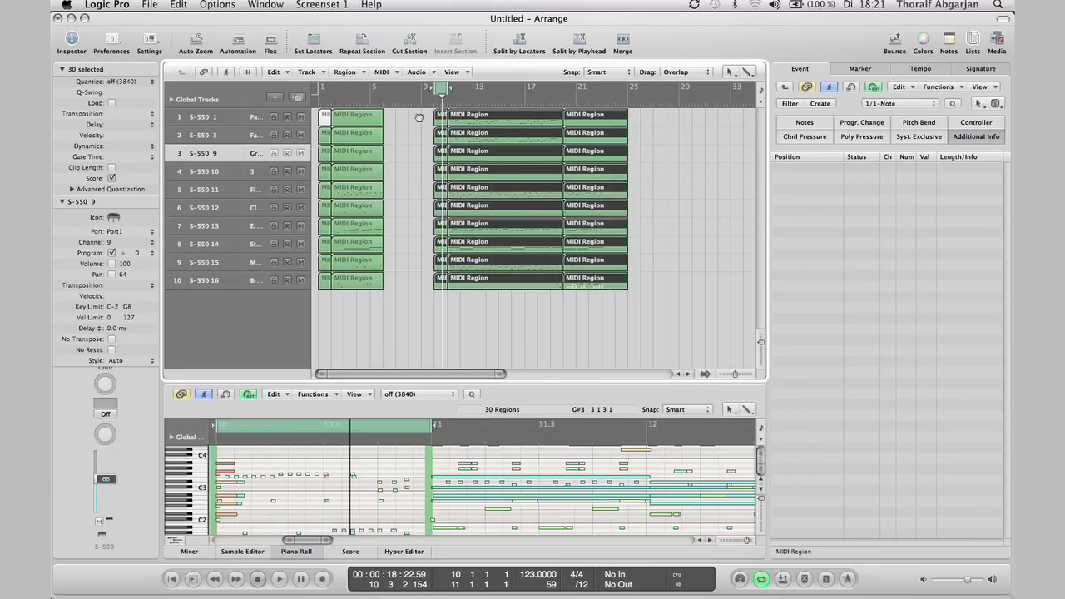
drag(440, 117, 394, 121)
double_click(379, 106)
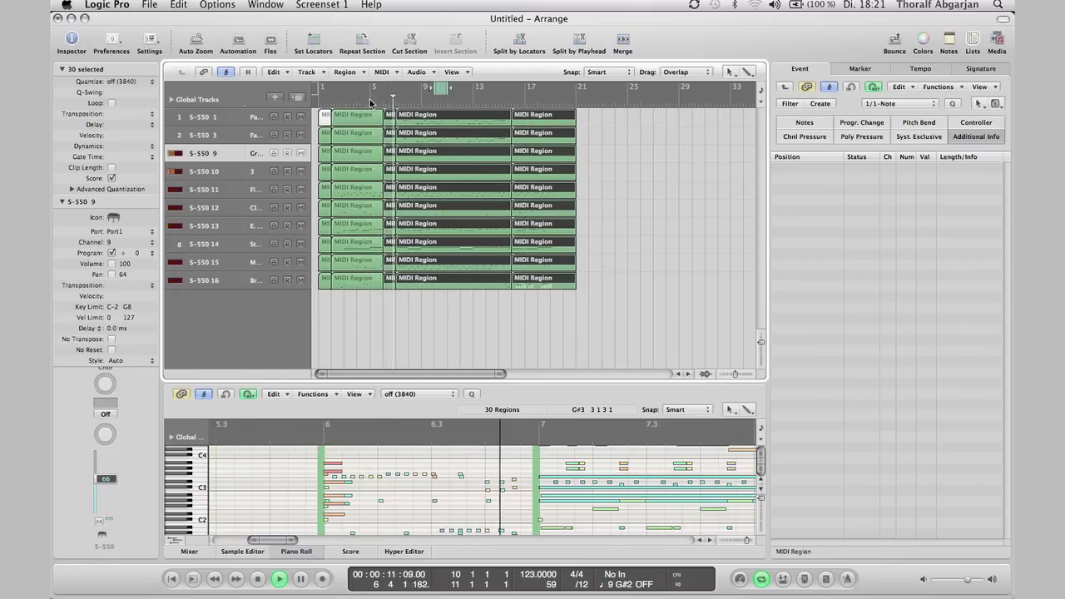
click(366, 99)
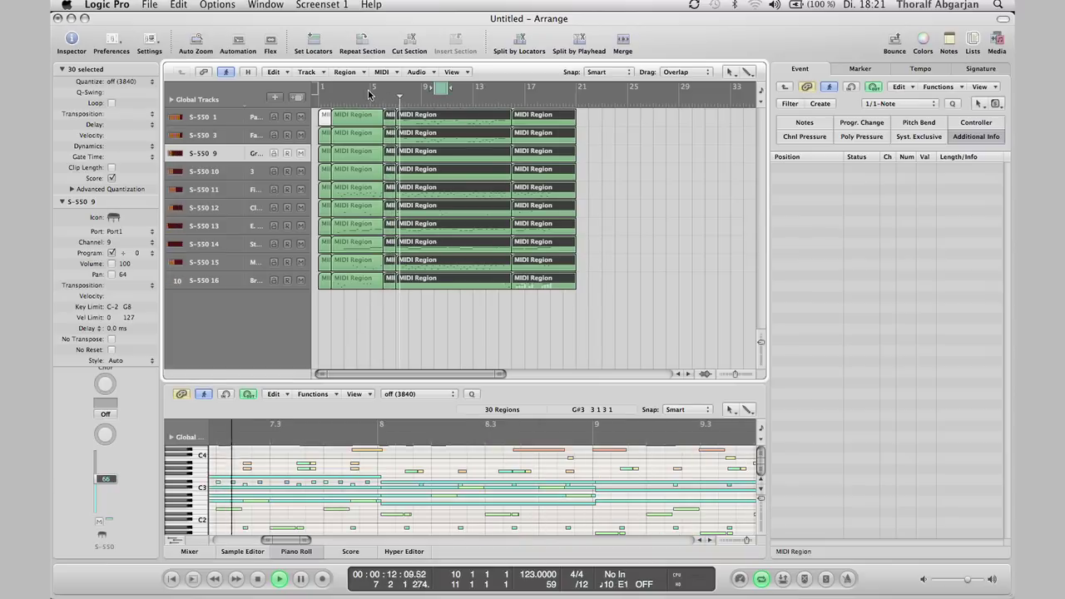
Step: Set a bar 5–10 cycle and merge the two S-550 16 regions into one
drag(374, 86, 437, 86)
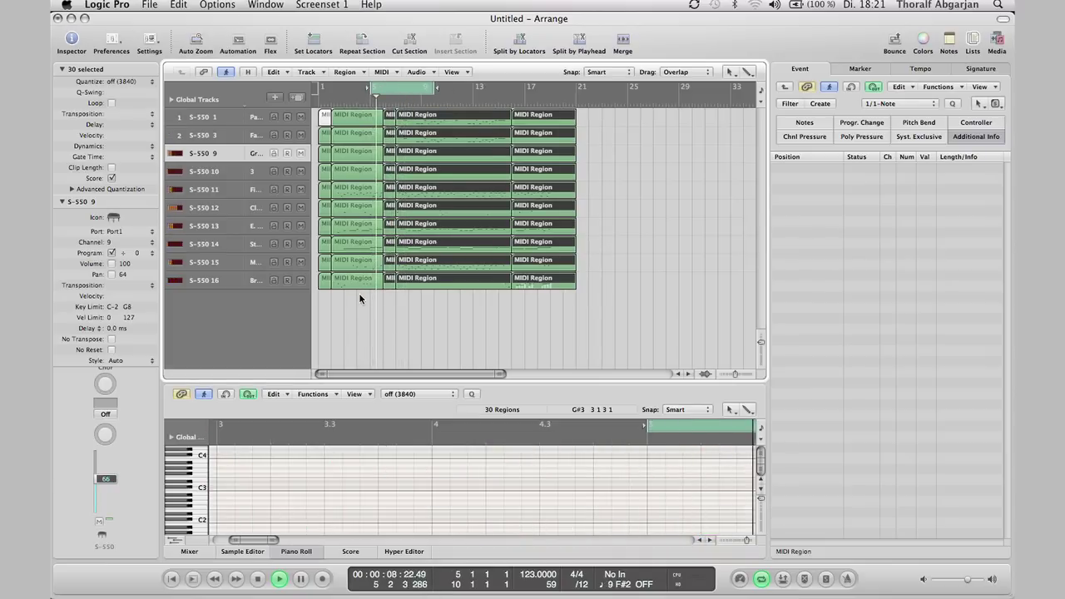
drag(359, 292, 385, 282)
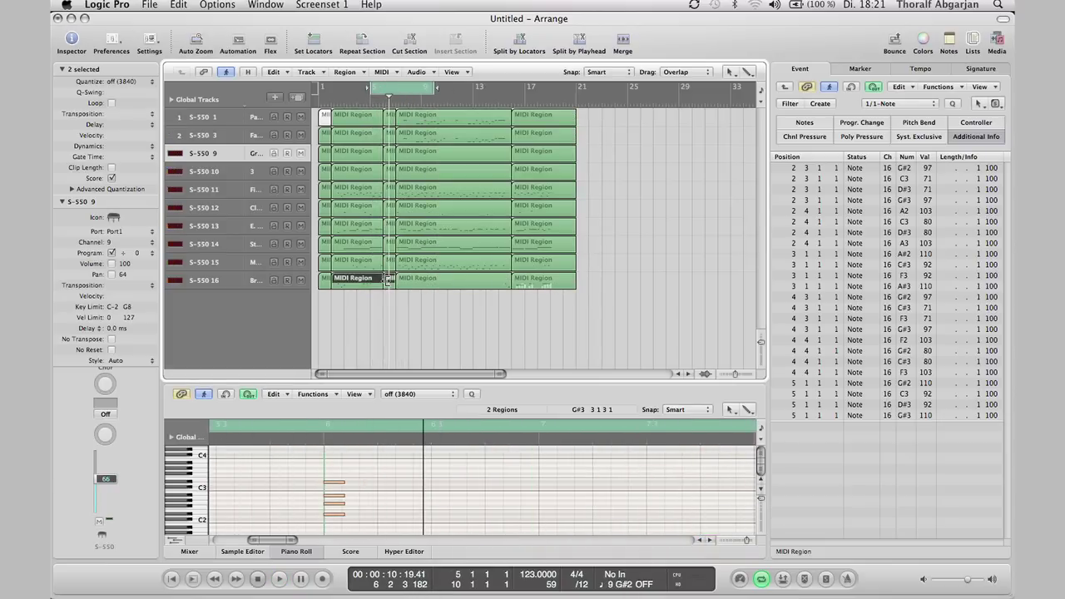
key(=)
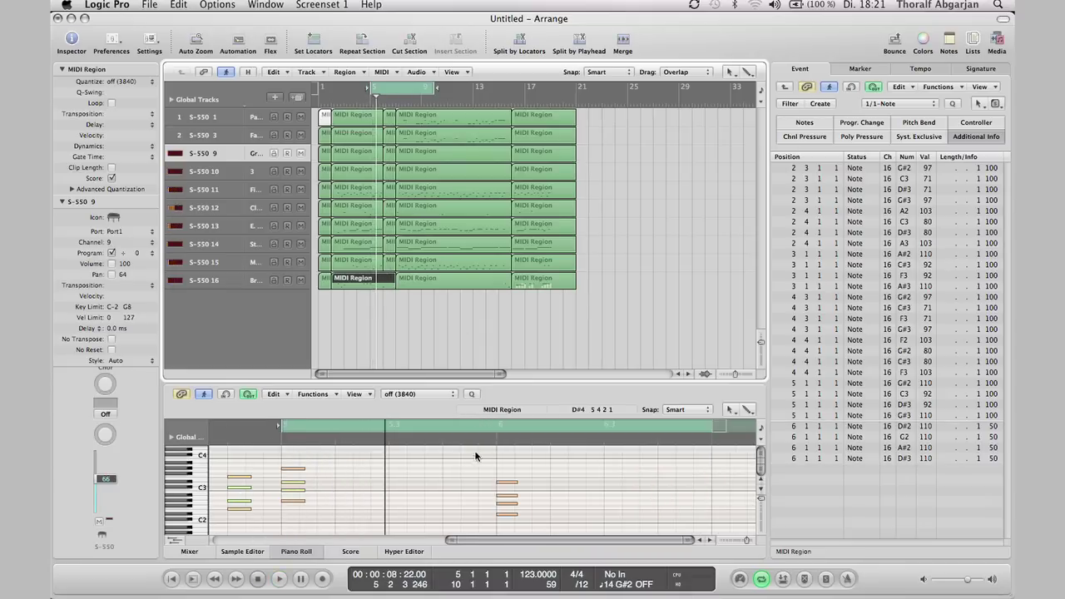
Step: Delete four notes around bar 6, stop playback, and select track 10 with its regions
drag(475, 456, 527, 536)
key(Delete)
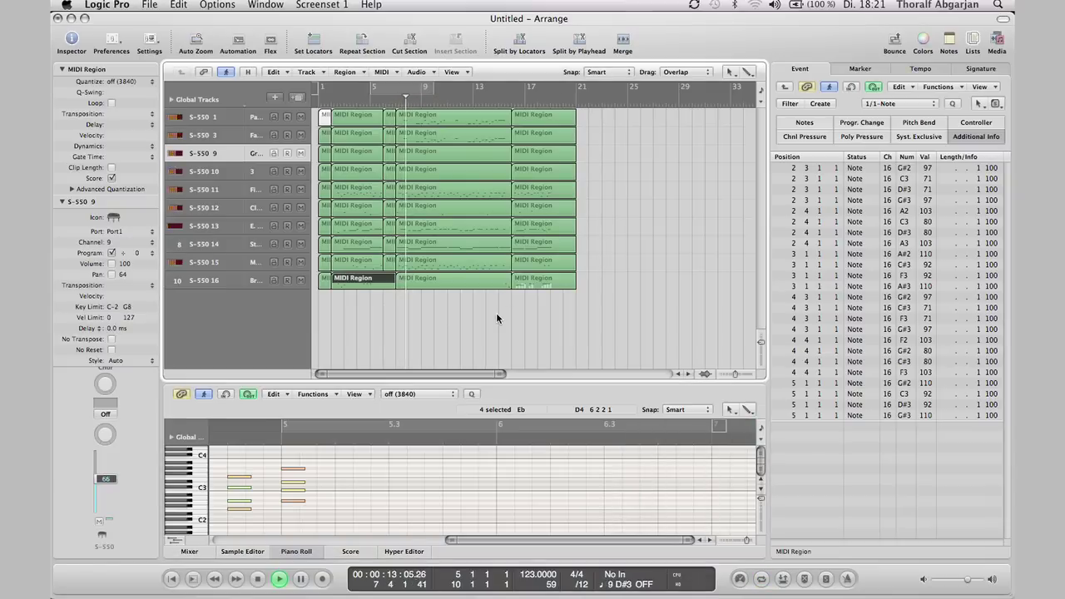
key(space)
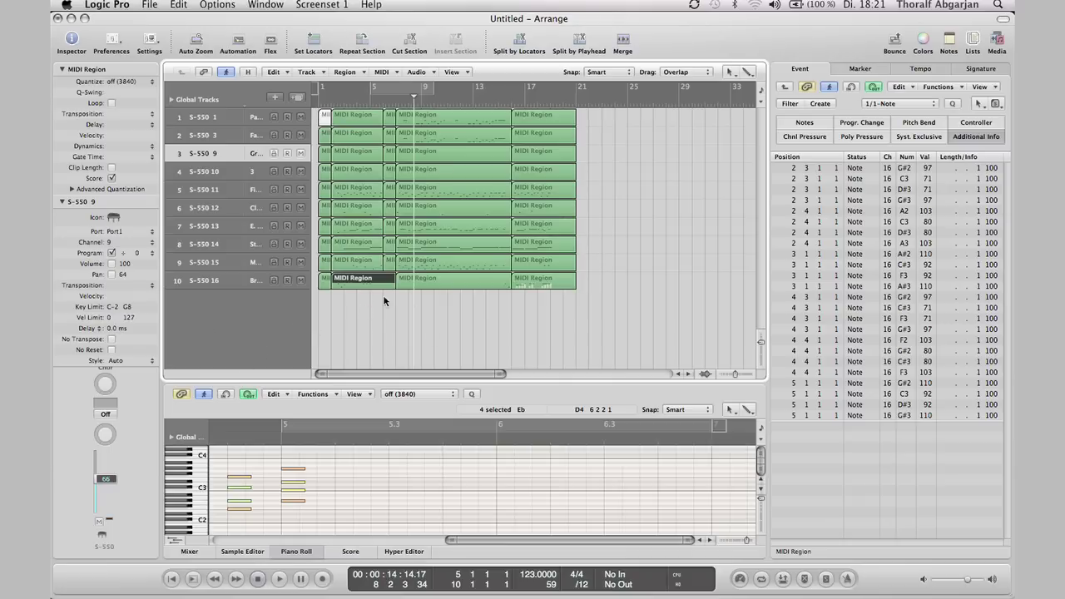
click(206, 281)
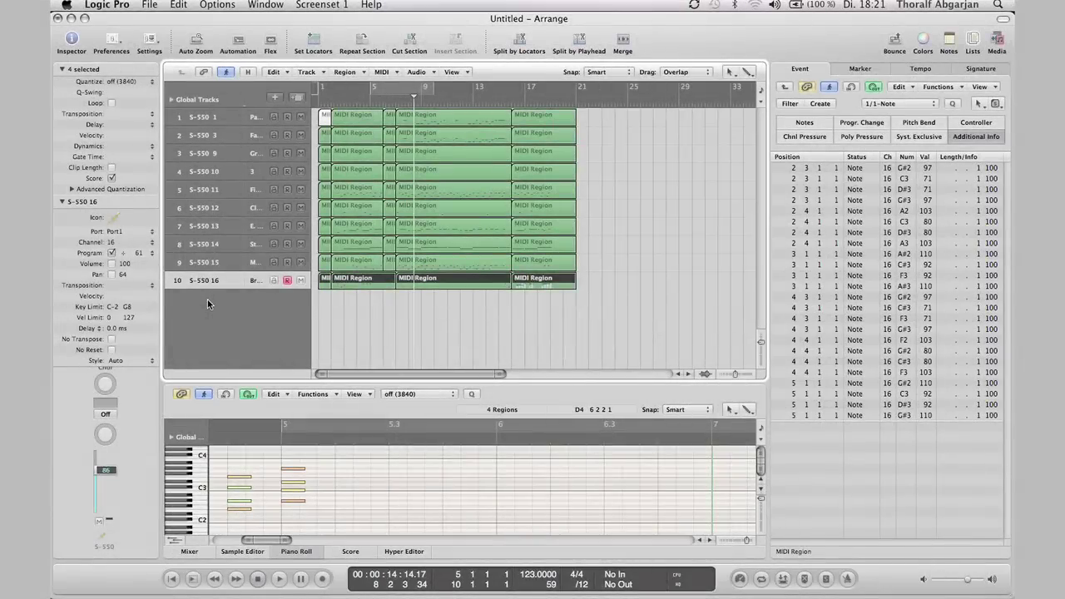
Step: Create track 11 below track 10 and reassign it to S-550 on All MIDI Channels
double_click(207, 304)
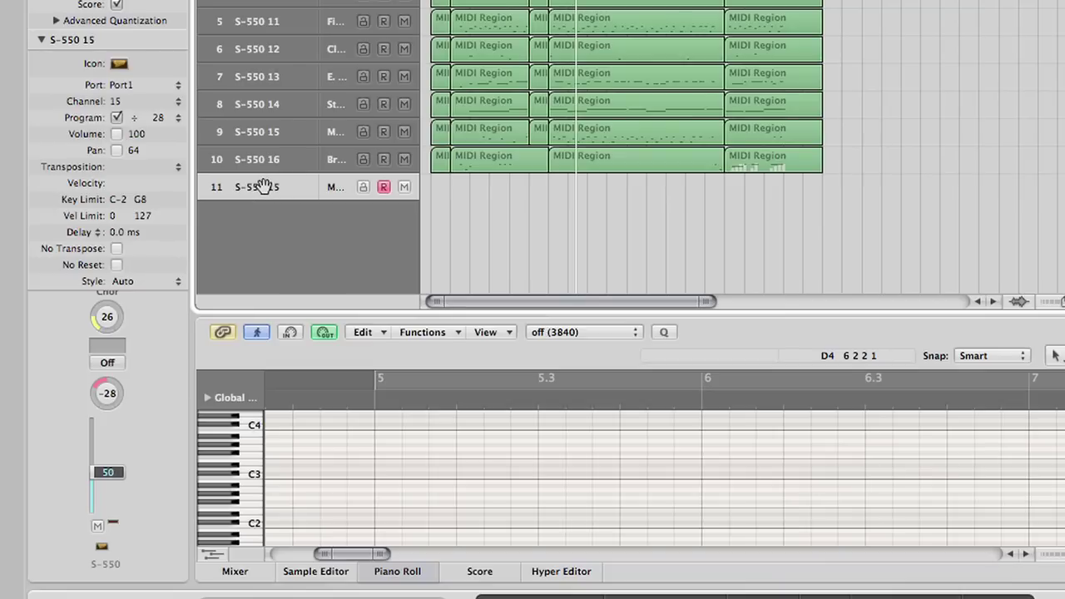
right_click(263, 187)
mouse_move(355, 217)
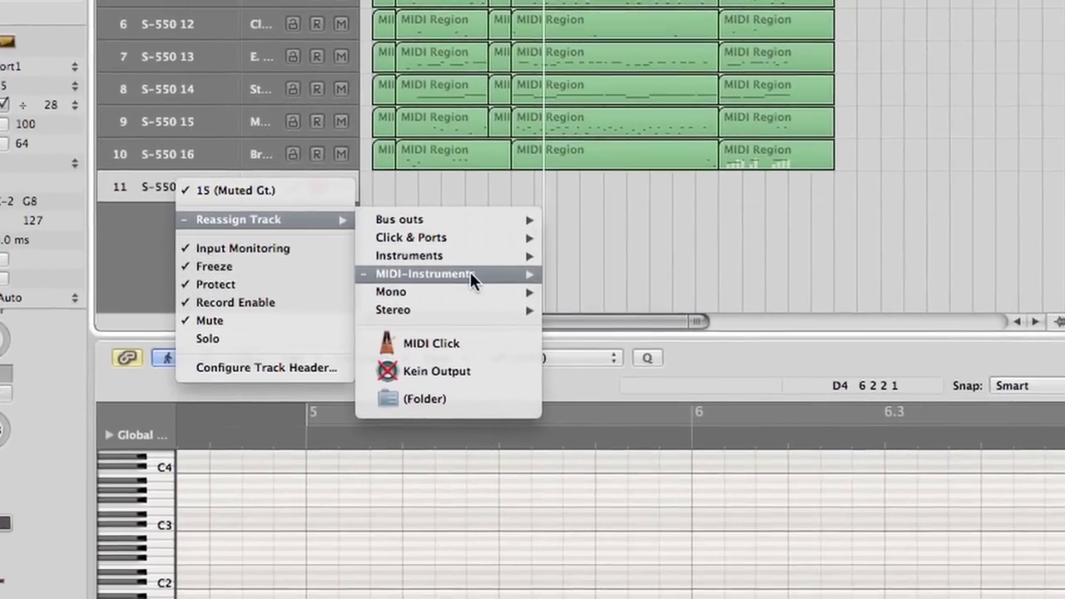
mouse_move(470, 271)
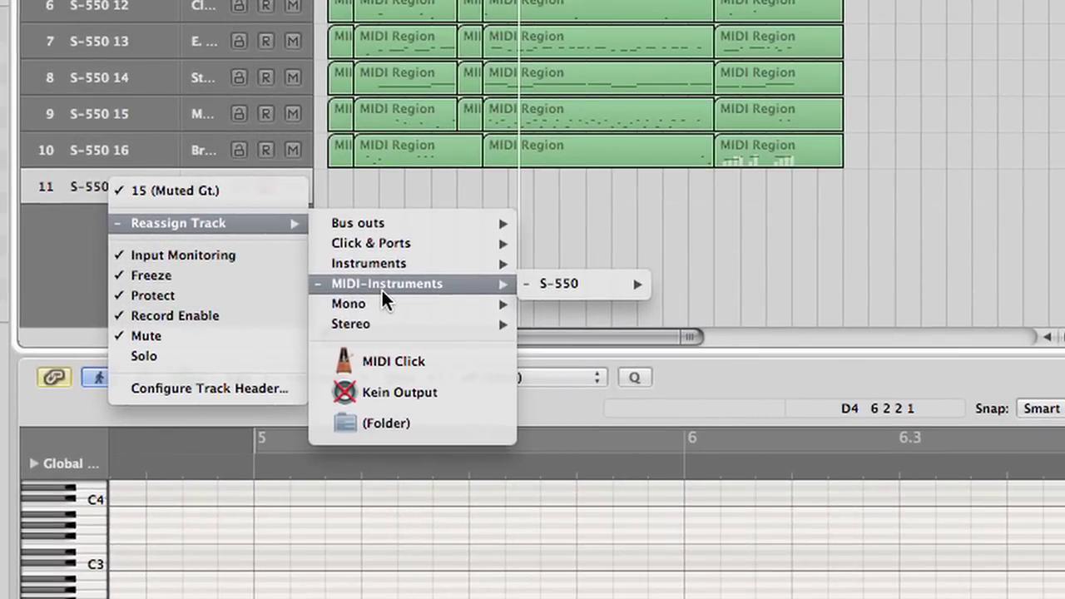
mouse_move(551, 280)
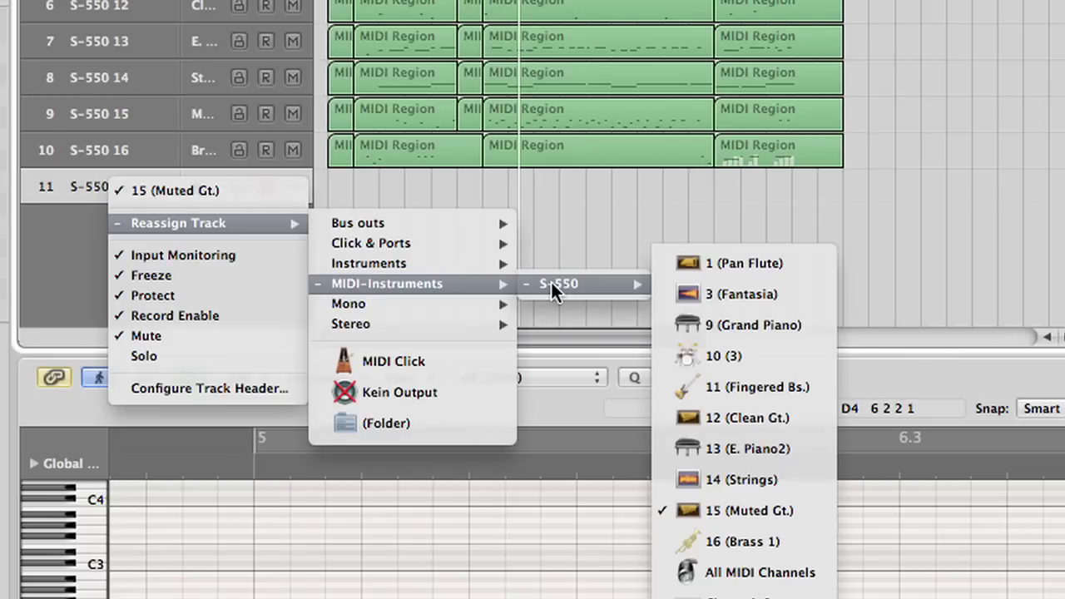
click(718, 537)
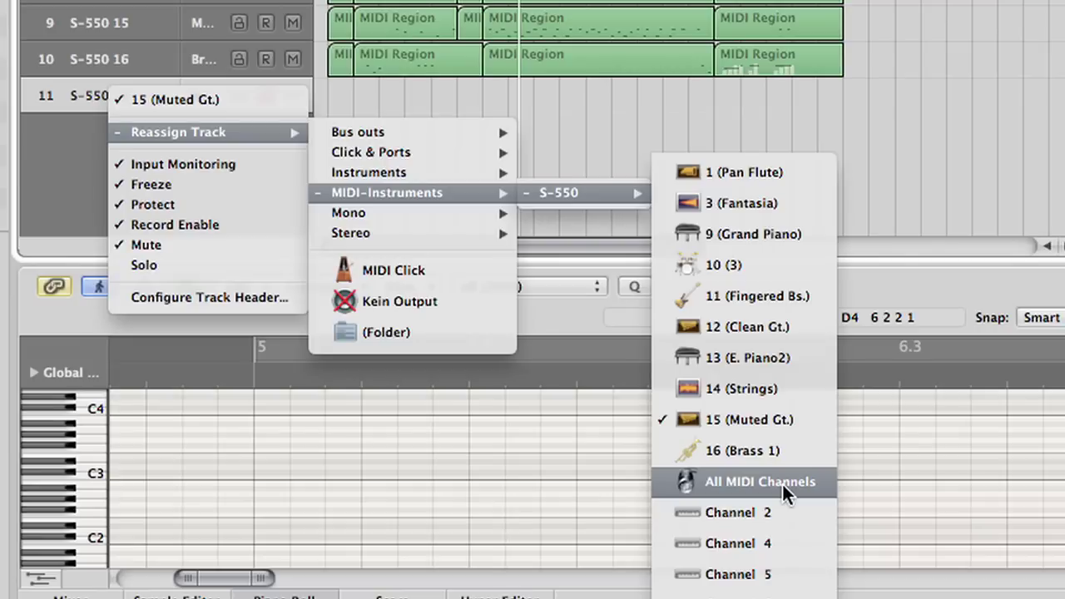
click(781, 484)
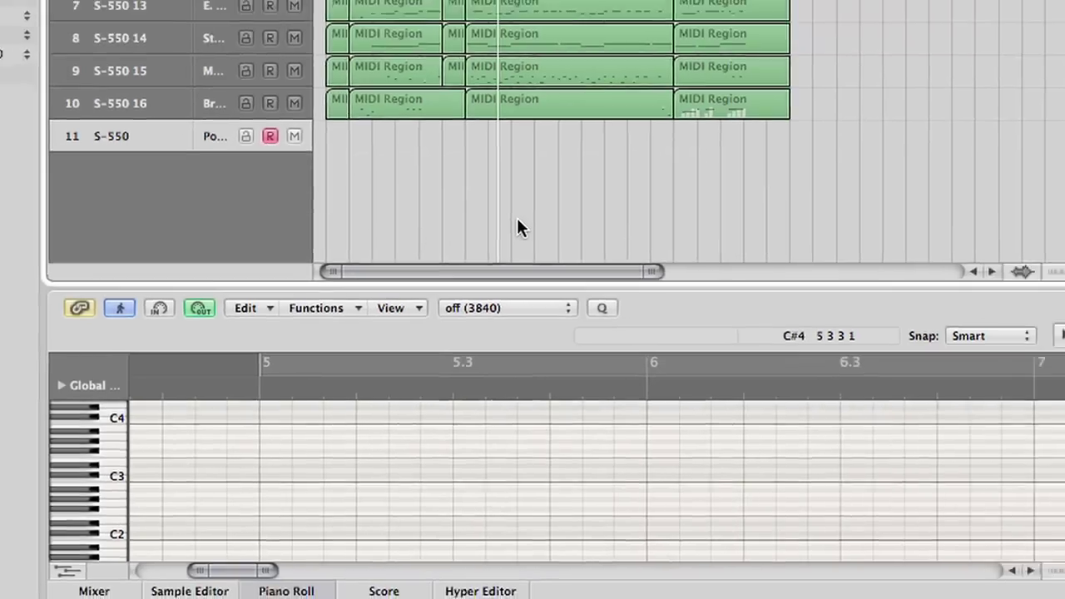
Step: Glue all MIDI regions into one region on track 1 with the Glue Tool, then return to the Pointer Tool
key(super+a)
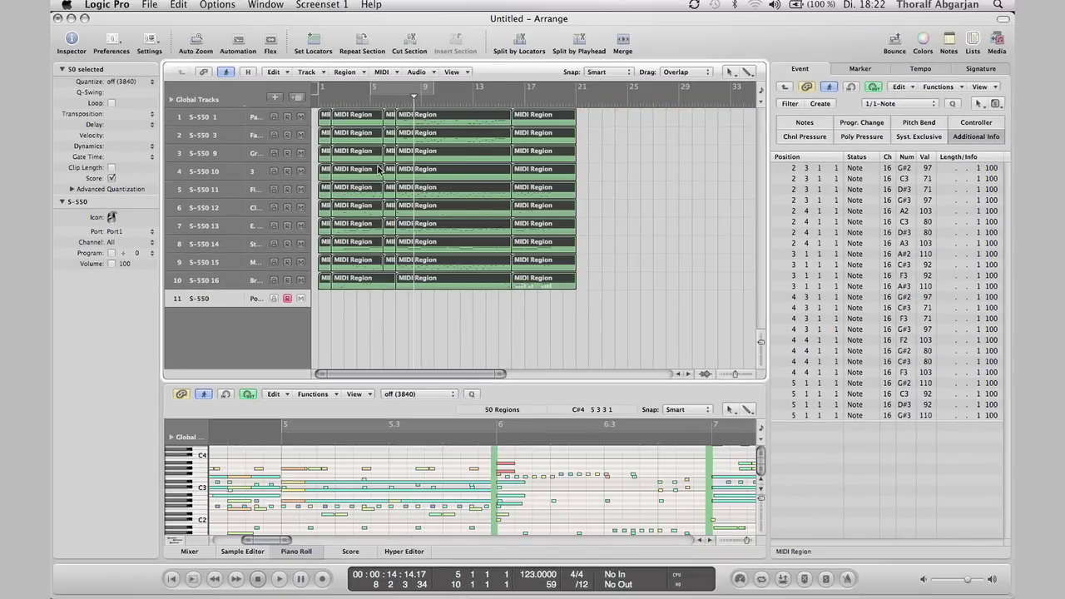
key(Escape)
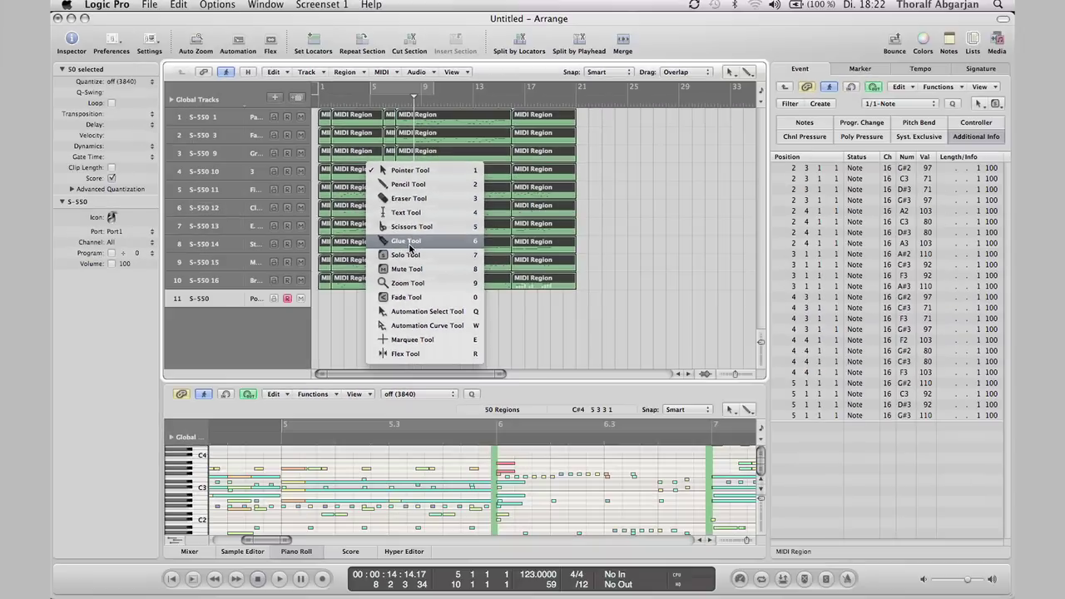
click(218, 157)
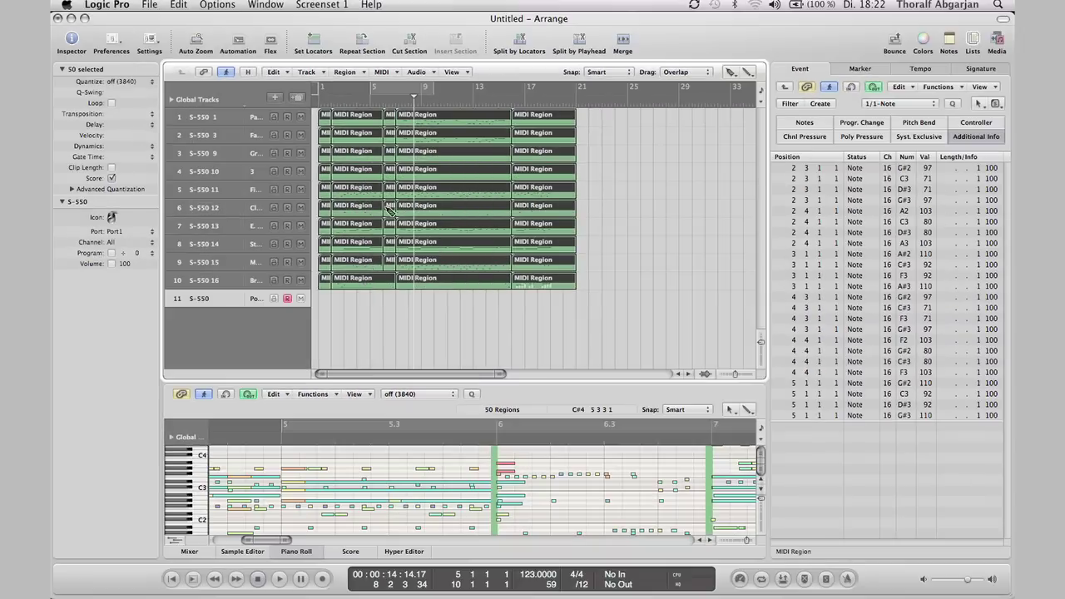
click(326, 121)
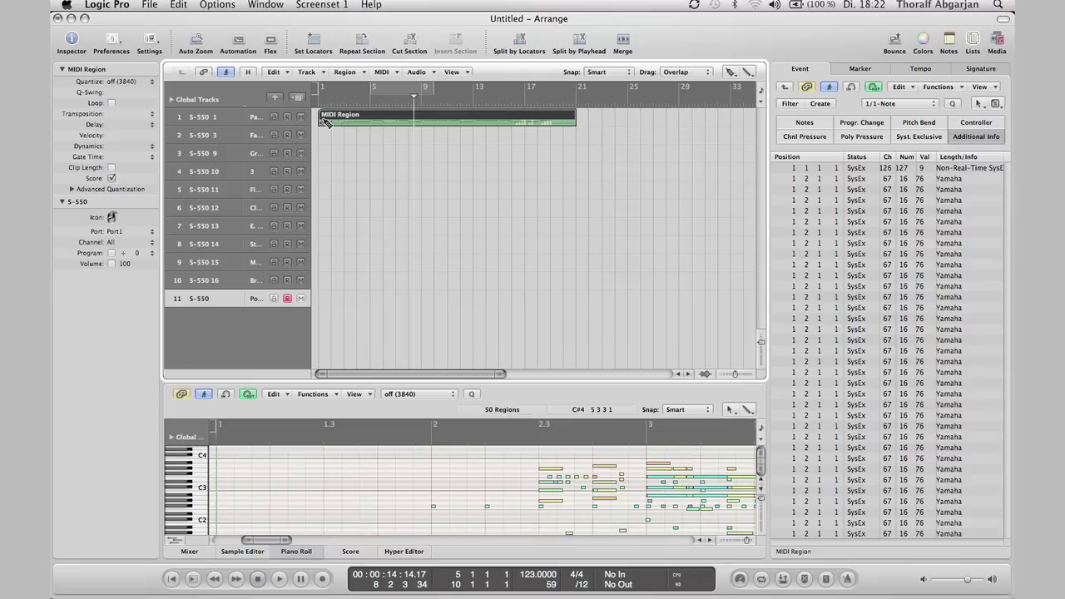
key(Escape)
click(385, 166)
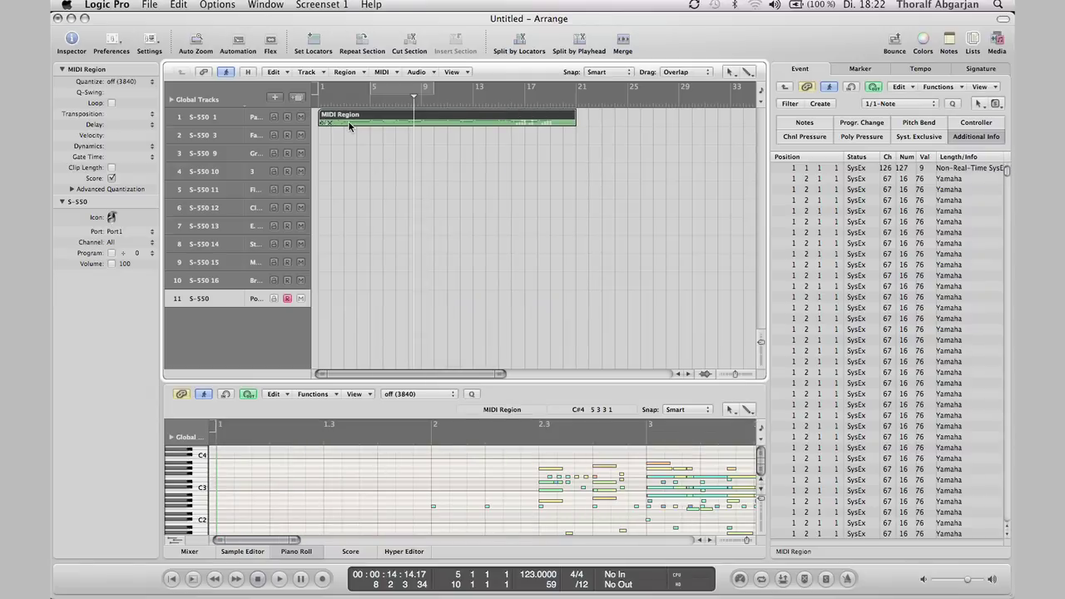
Step: Drag the merged region from track 1 onto track 11 and play it from bar 1
key(Return)
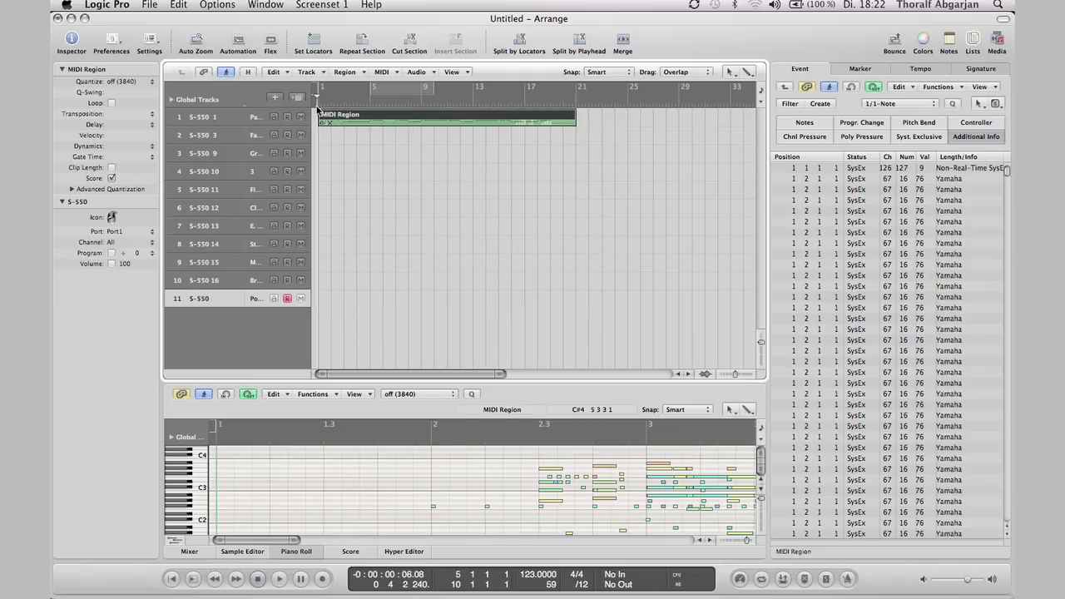
key(space)
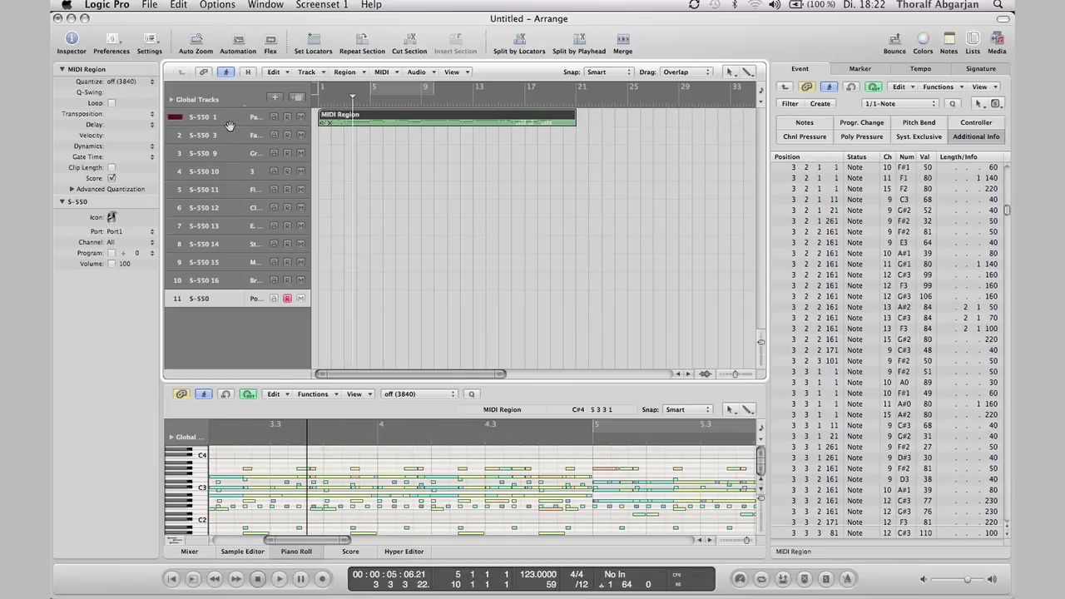
drag(389, 122, 390, 302)
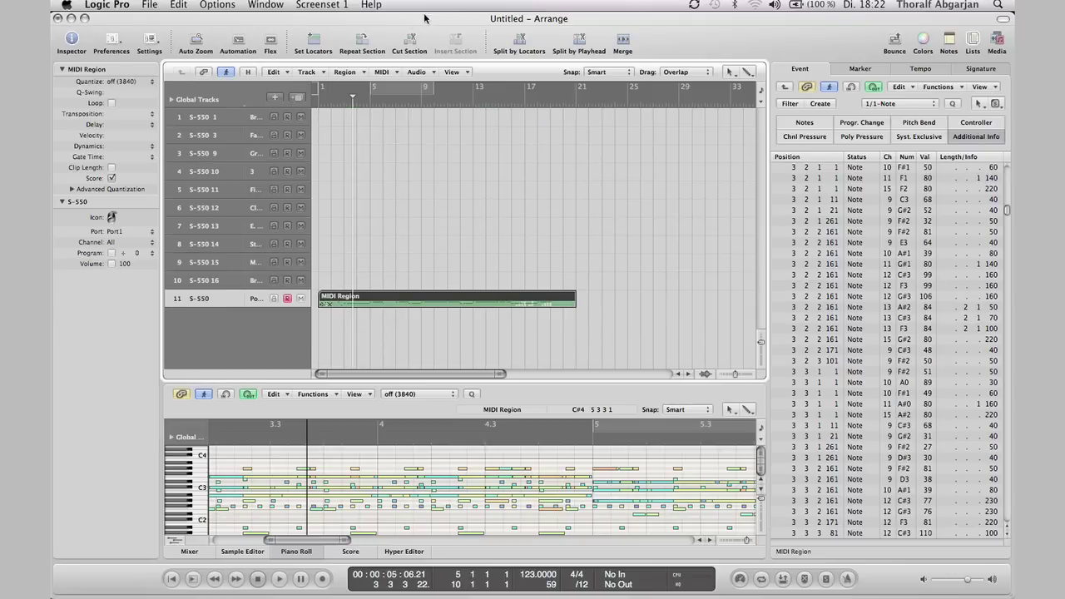
click(318, 107)
key(space)
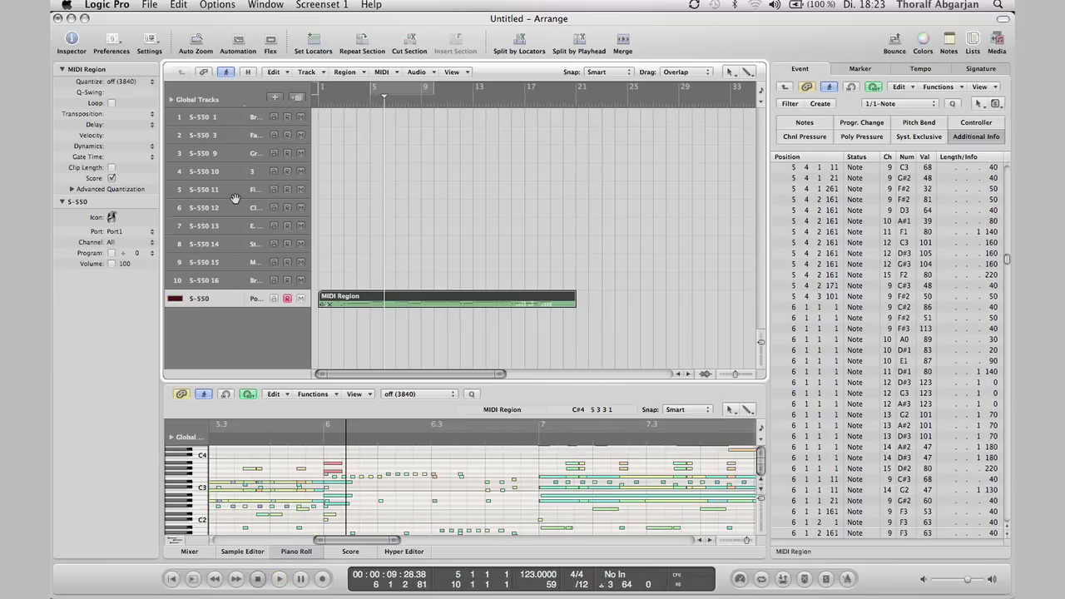
Step: Delete the ten unused tracks and export the merged region via Selection as MIDI File
key(super+shift+BackSpace)
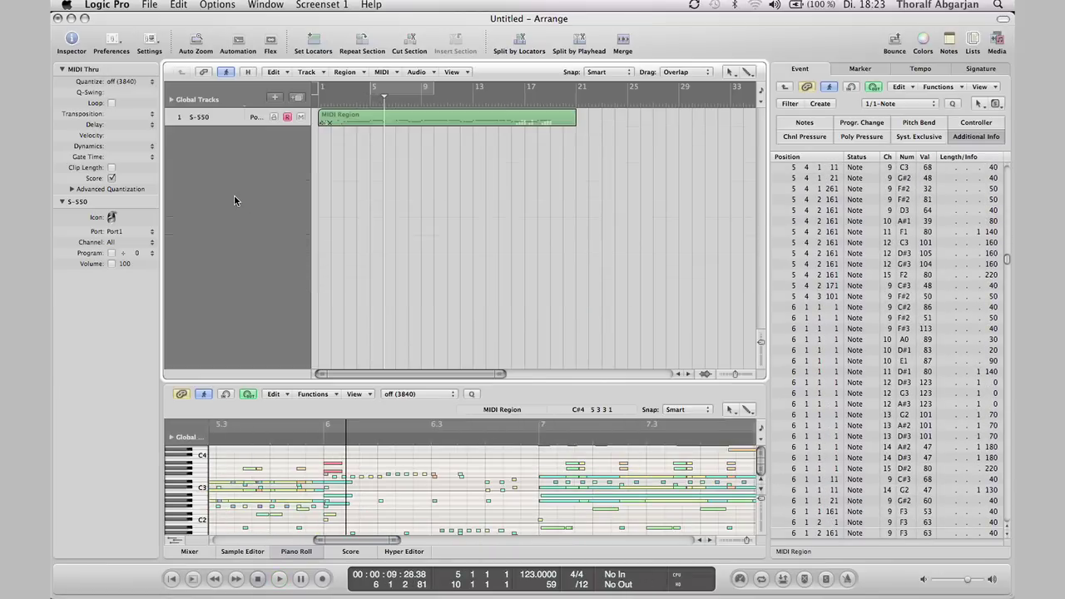
click(338, 119)
click(150, 6)
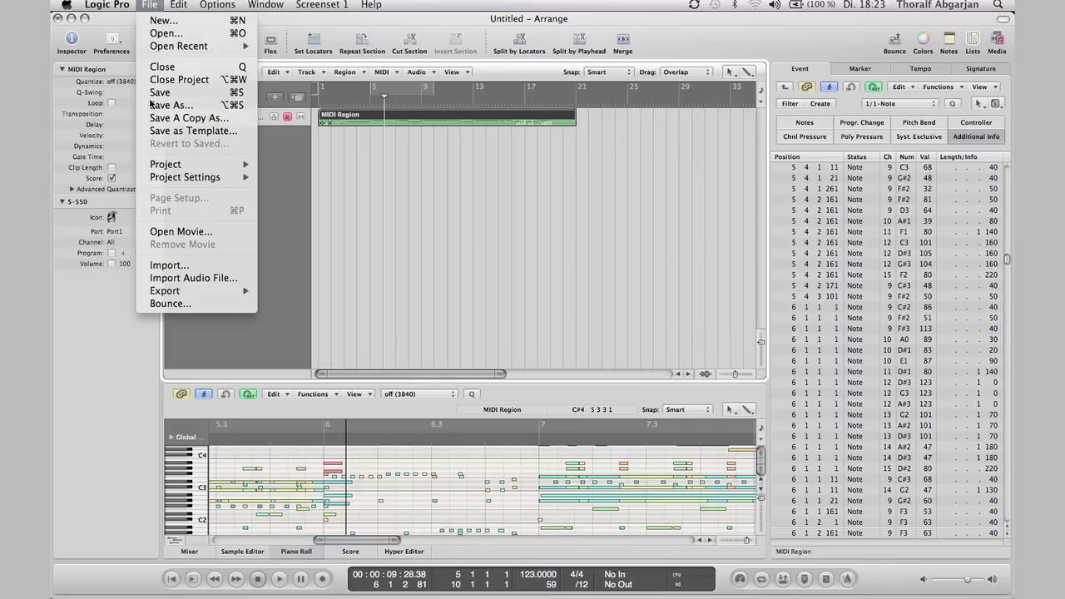
mouse_move(163, 291)
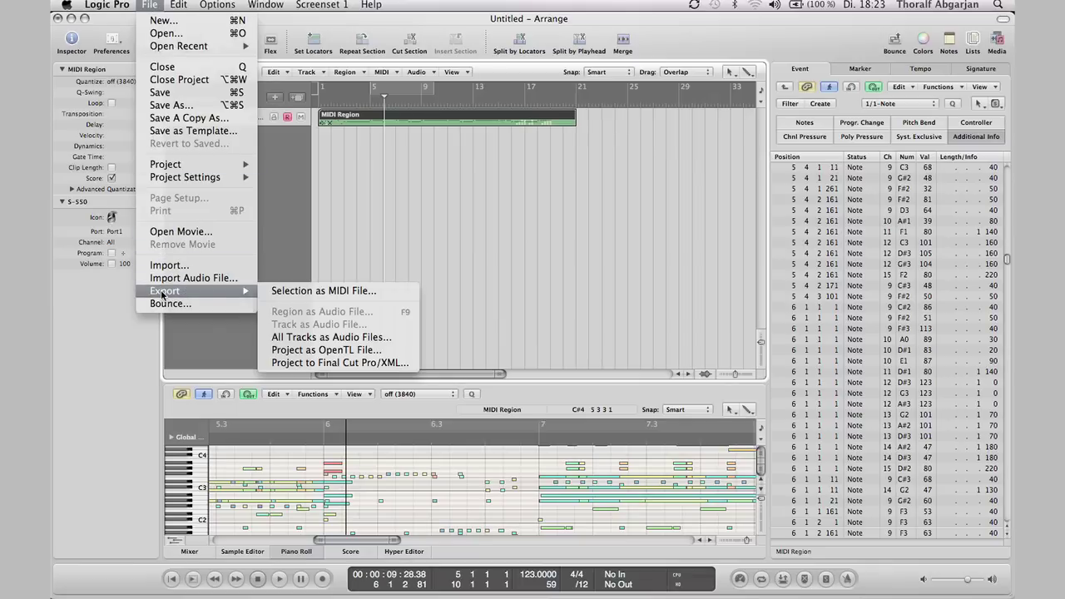
click(301, 289)
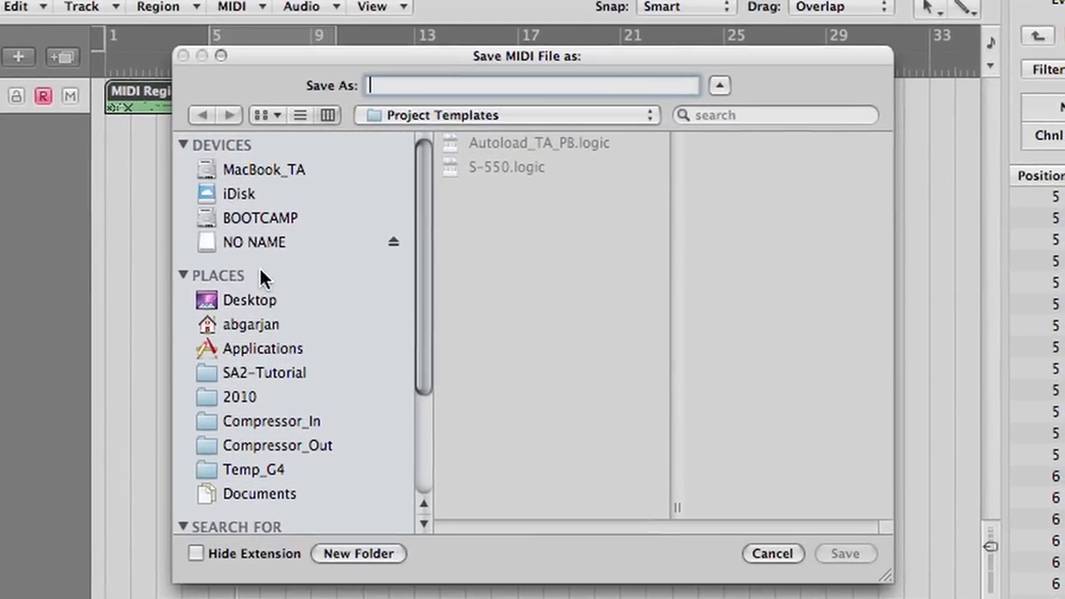
Step: Save the export as Mysong.mid in the stick's NO NAME/USER FILES folder, using both extensions
click(394, 190)
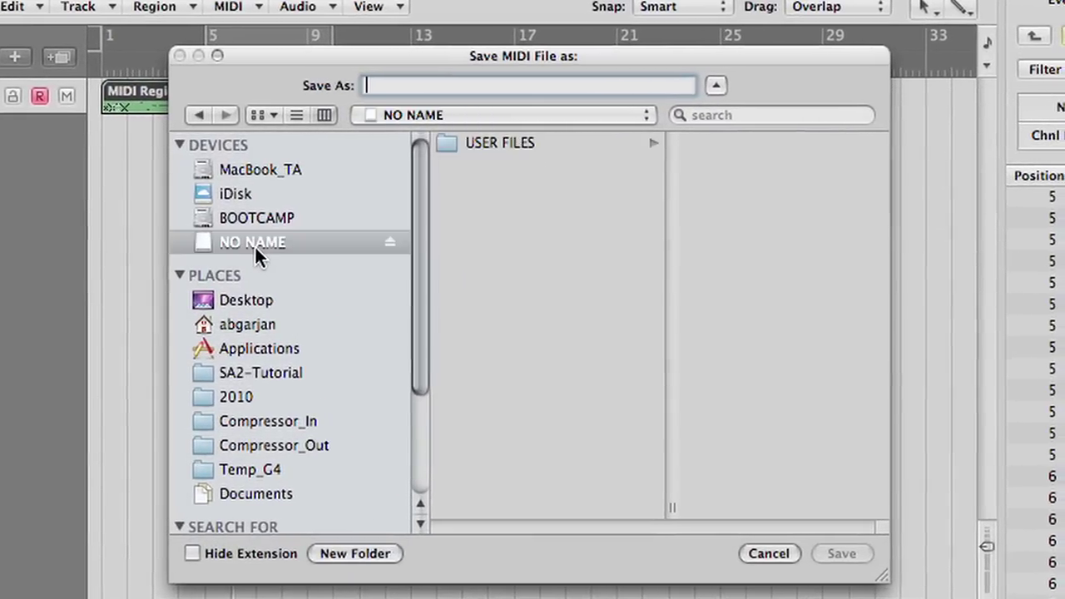
click(449, 143)
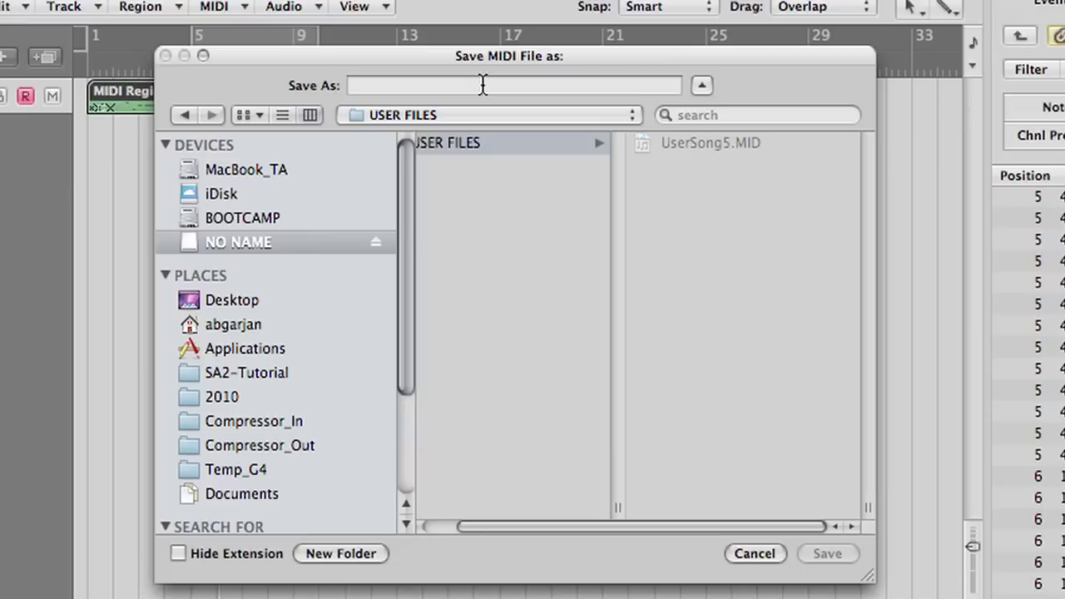
click(483, 85)
text(Mlogic)
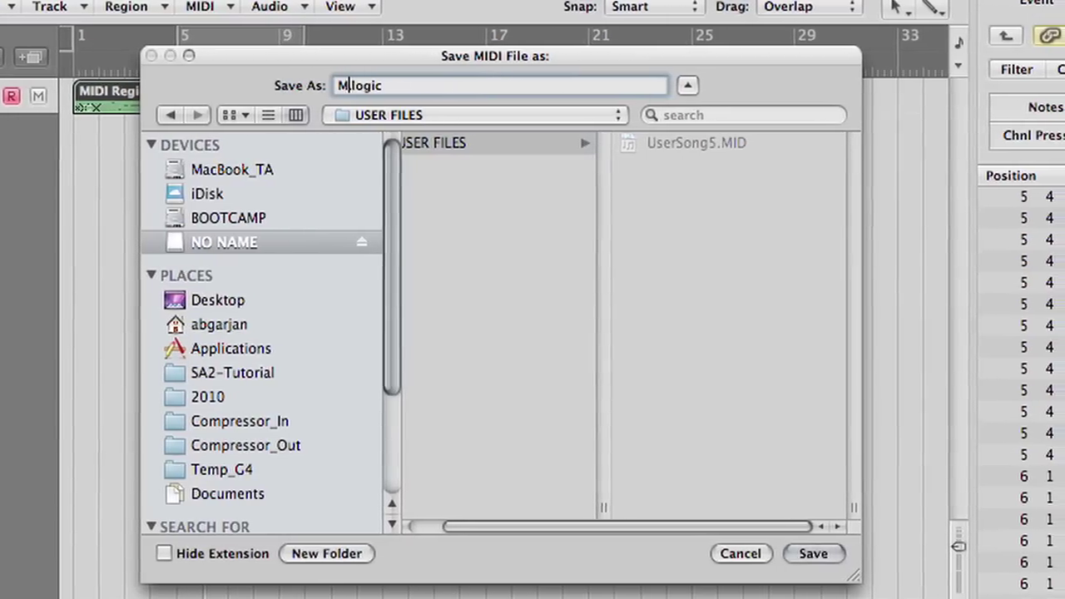
text(yso)
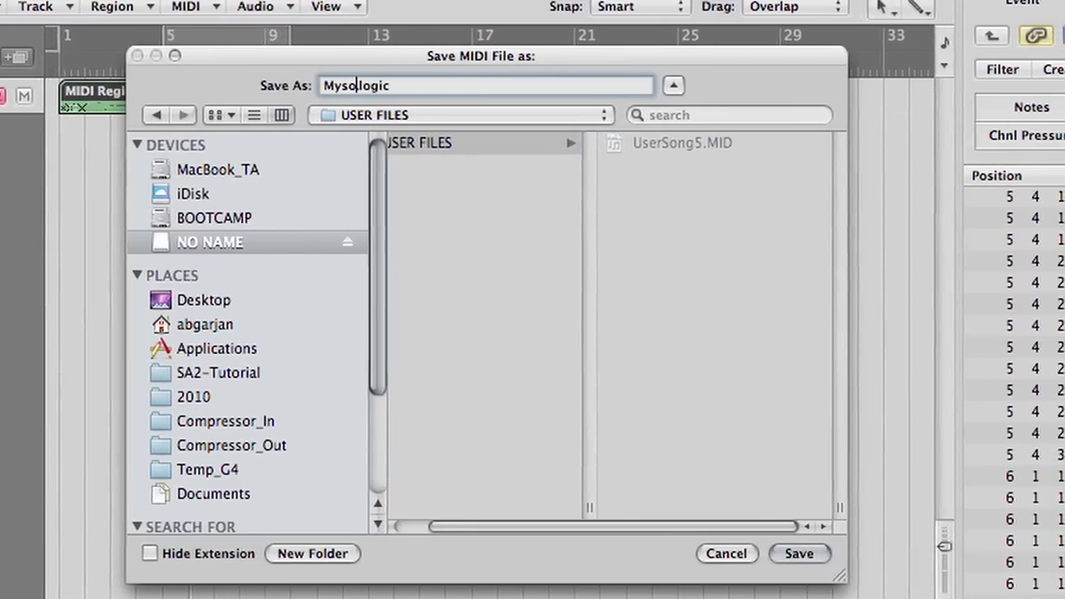
text(ng.)
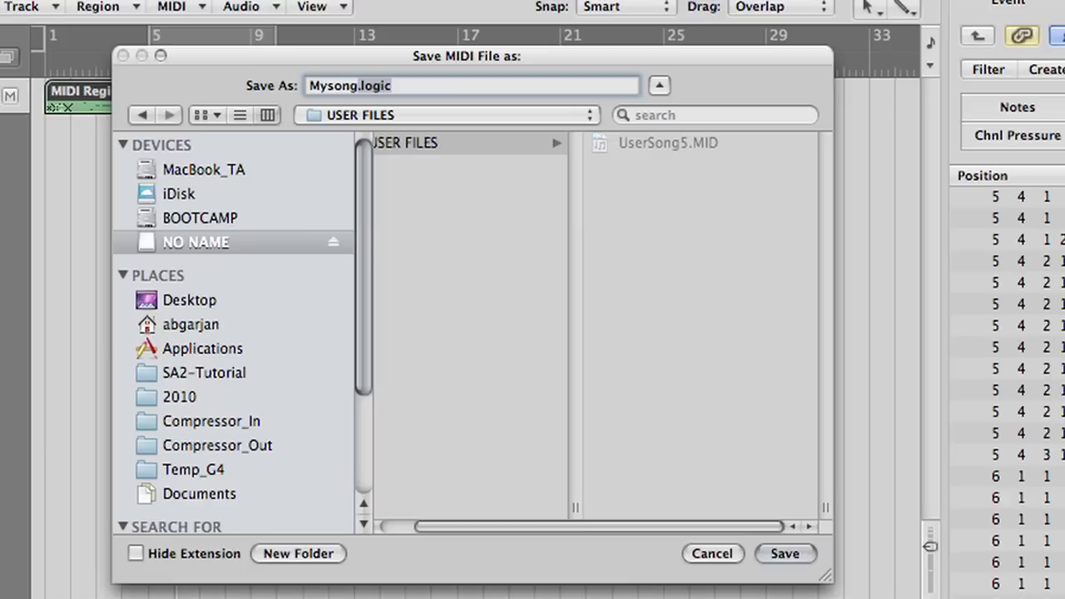
key(BackSpace)
text(mid)
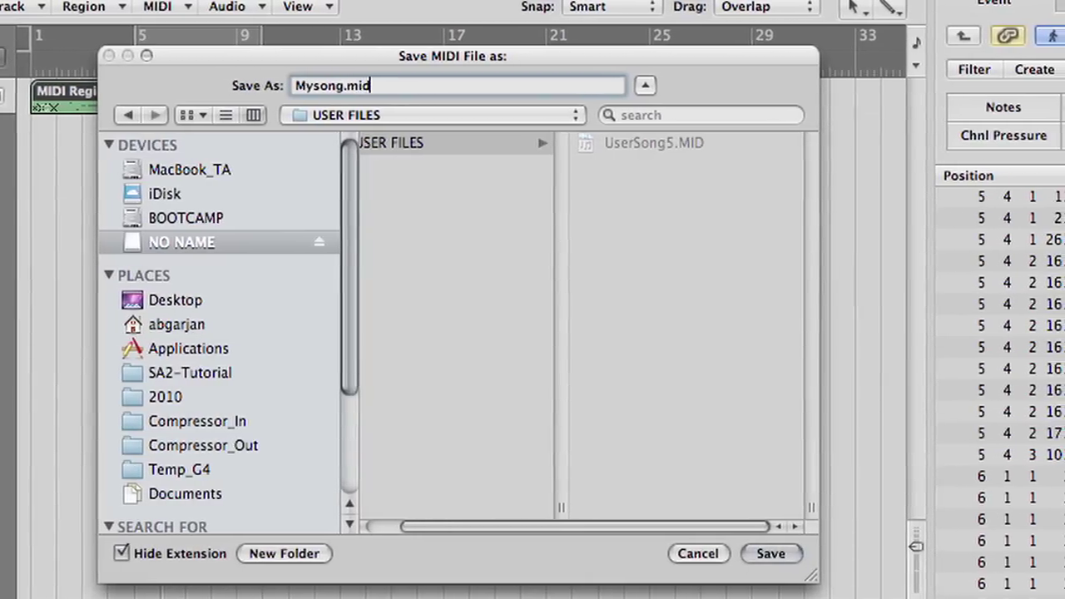
click(767, 553)
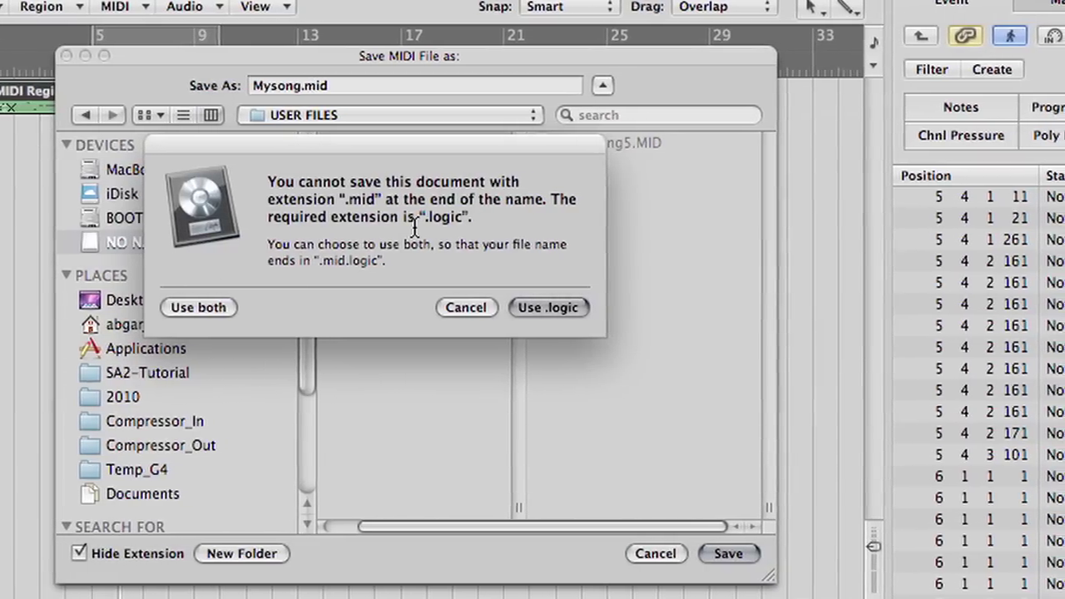
click(196, 307)
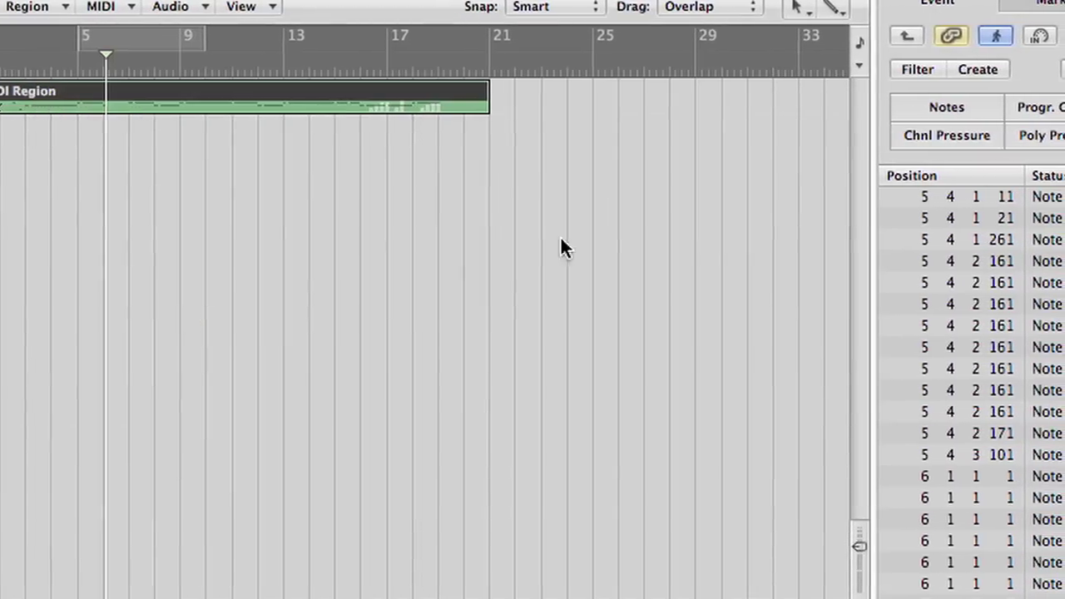
Step: In Finder, rename Mysong.mid.logic in USER FILES to Mysong.mid, accepting the .mid extension
key(super+Tab)
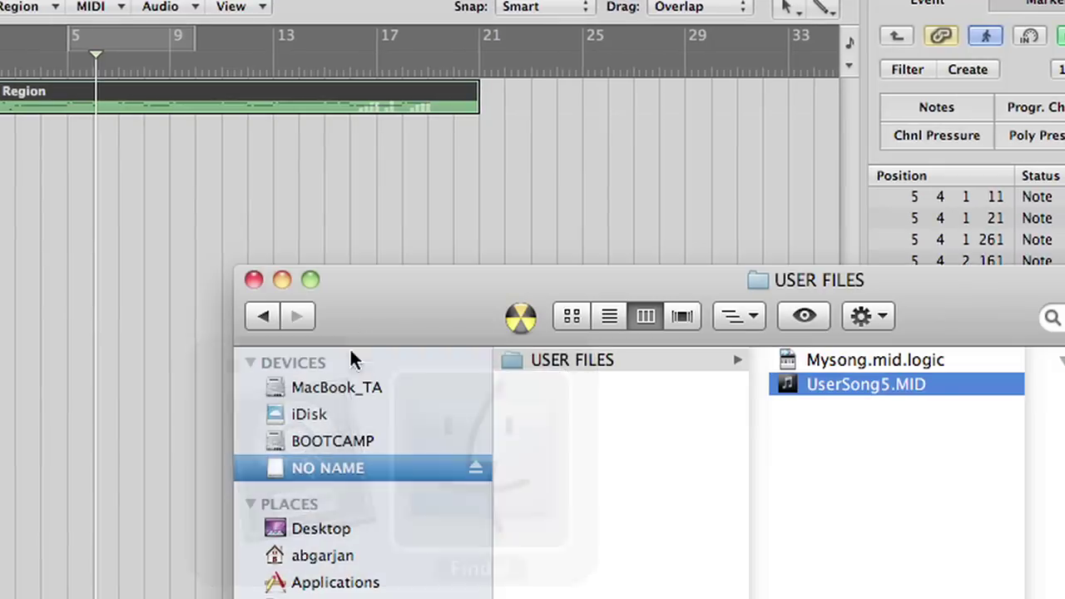
click(906, 491)
click(901, 363)
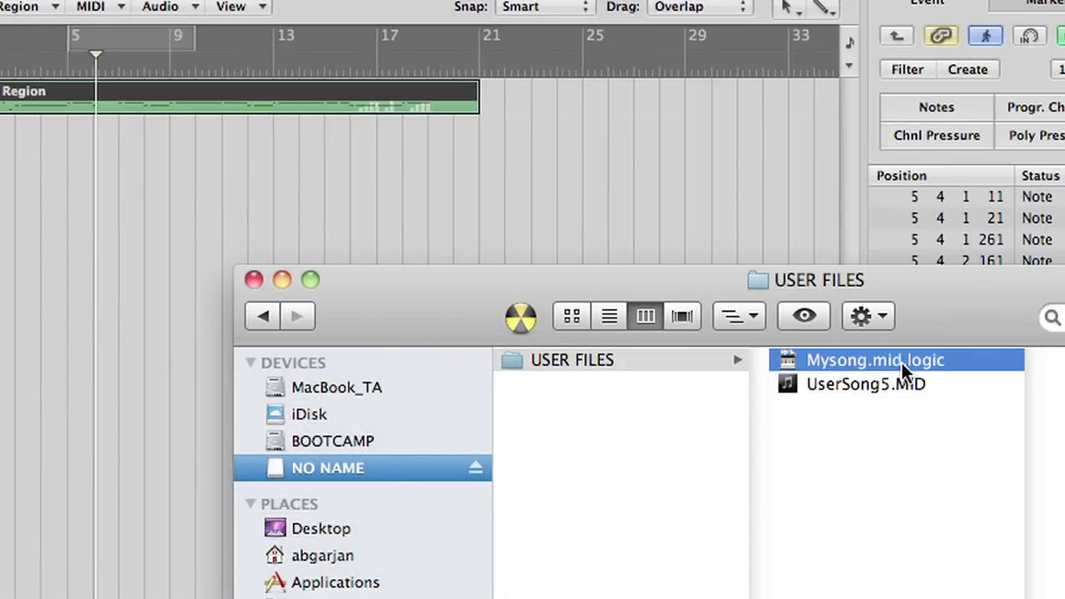
click(900, 362)
click(901, 363)
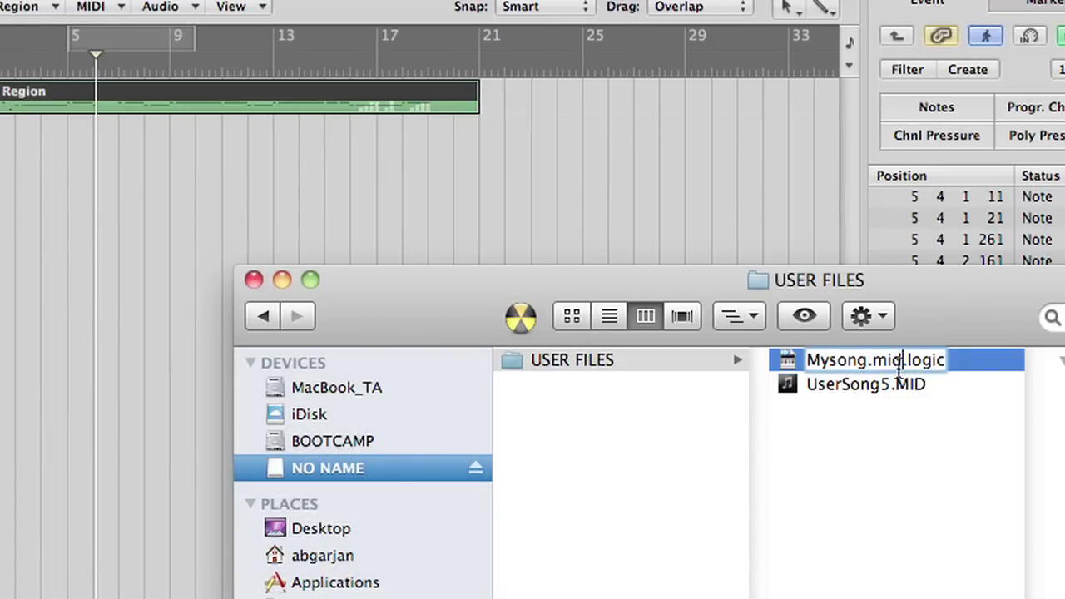
drag(905, 369, 981, 363)
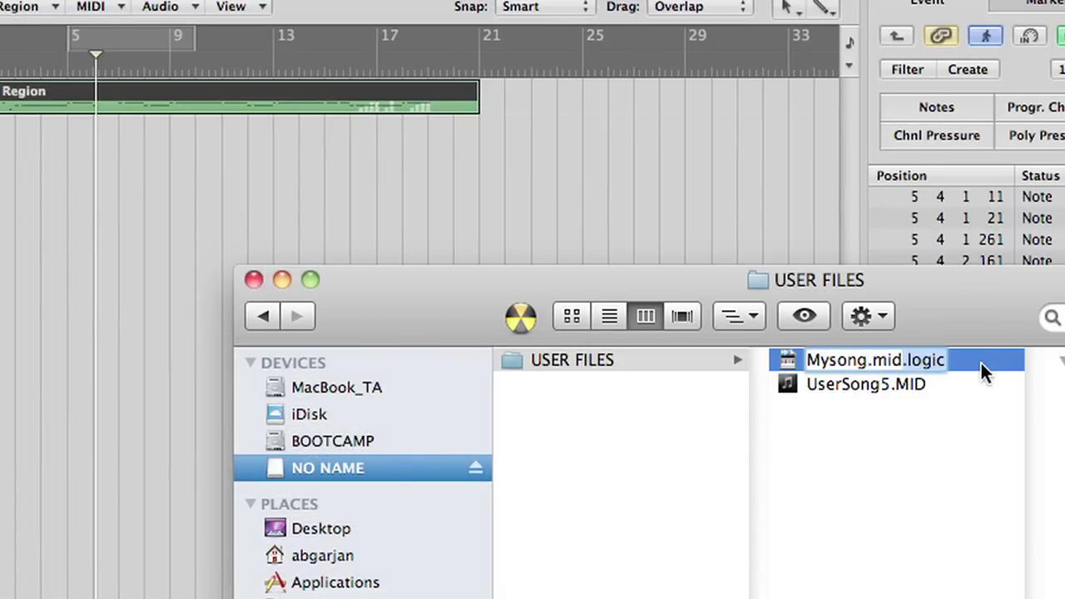
key(BackSpace)
key(Return)
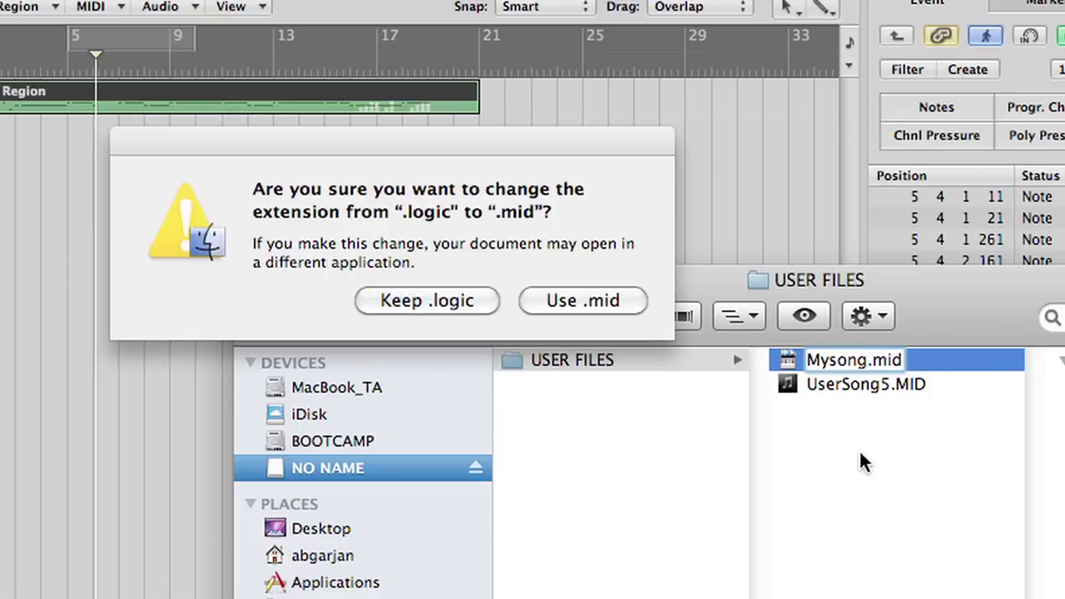
click(549, 302)
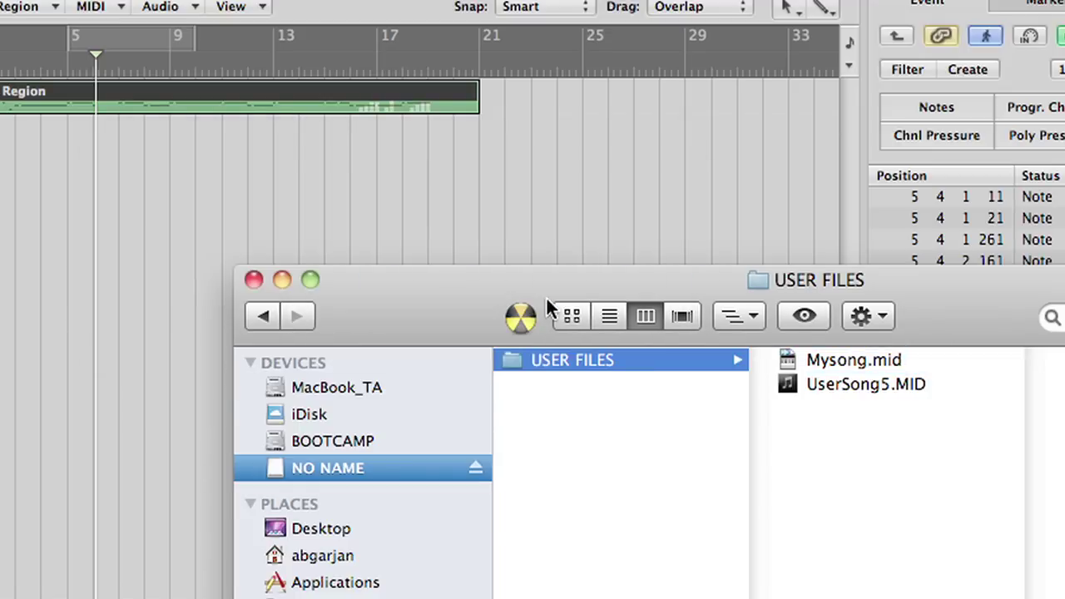
Step: Move the Finder window aside and return to the Logic Pro project
click(857, 357)
drag(459, 301, 628, 441)
click(233, 326)
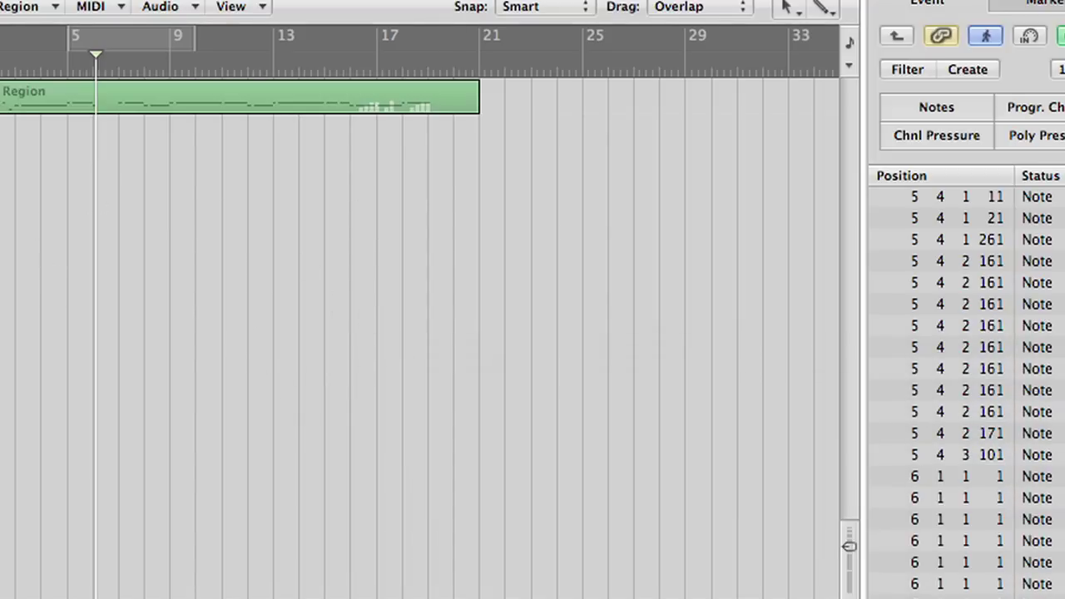
Step: Create one arrangement track per S-550 channel from the Environment's S-550 multi-instrument, then select the MIDI region
key(super+8)
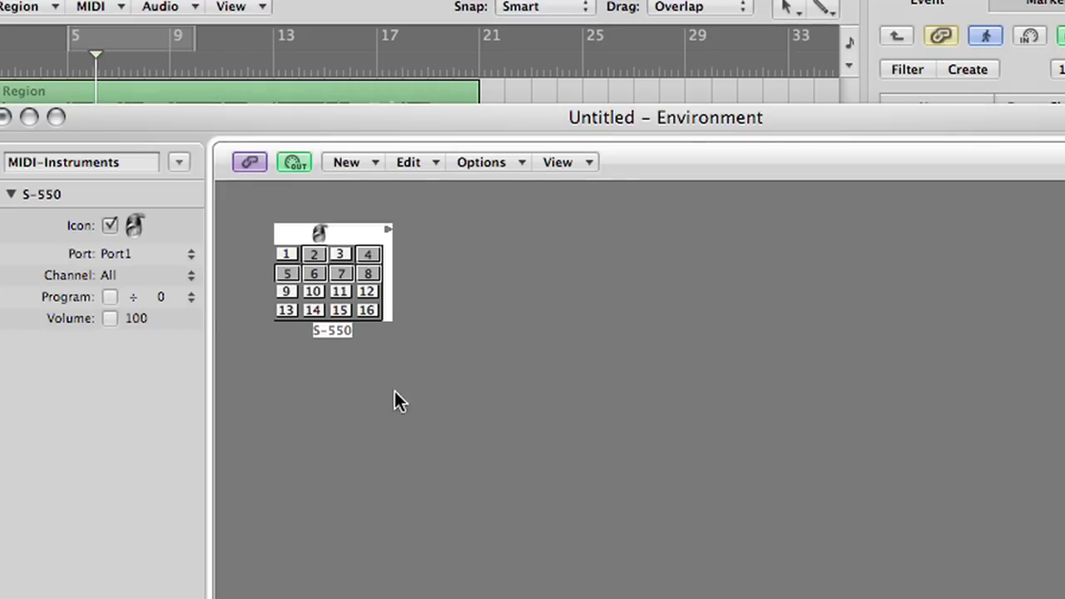
click(396, 392)
click(340, 274)
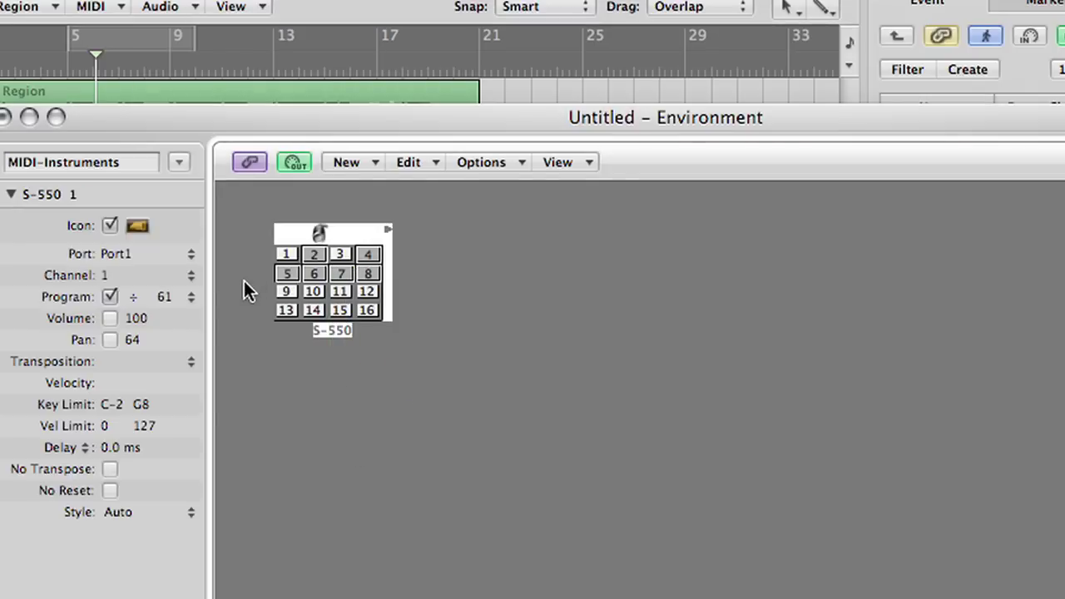
click(367, 236)
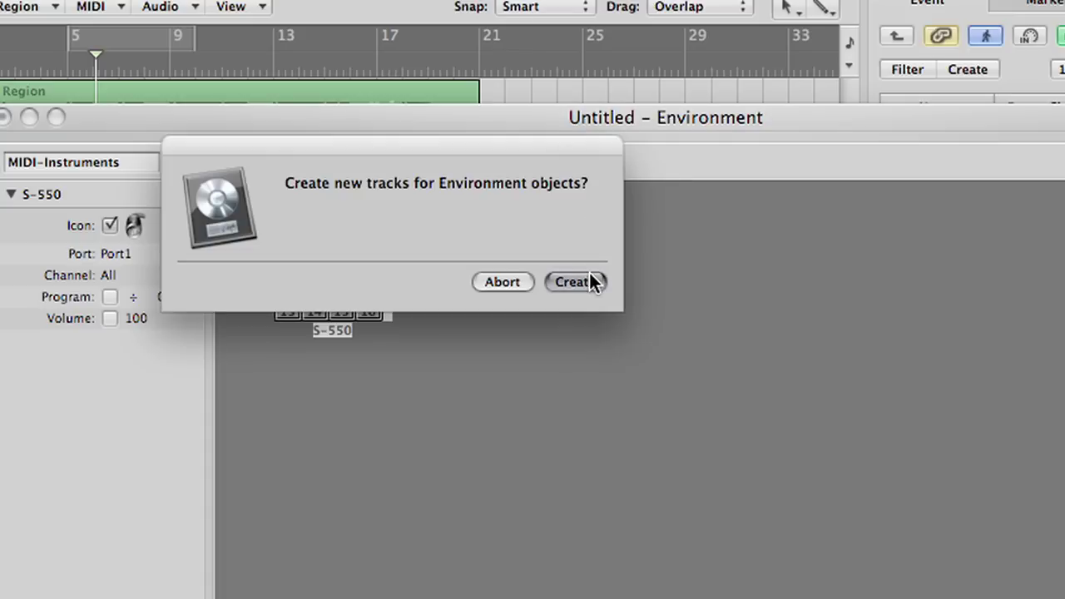
click(591, 280)
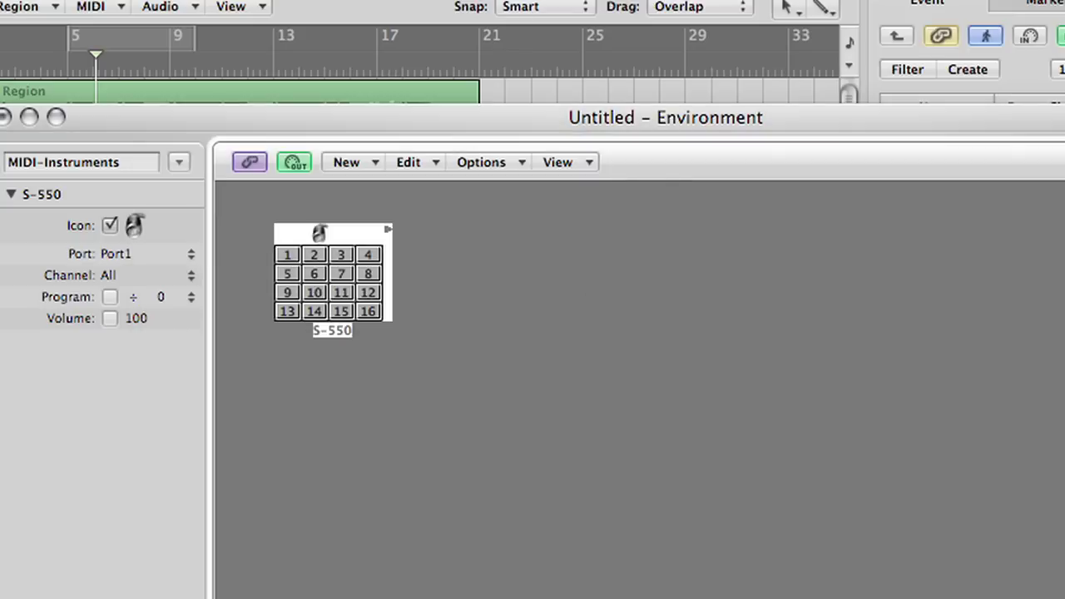
click(3, 116)
click(39, 94)
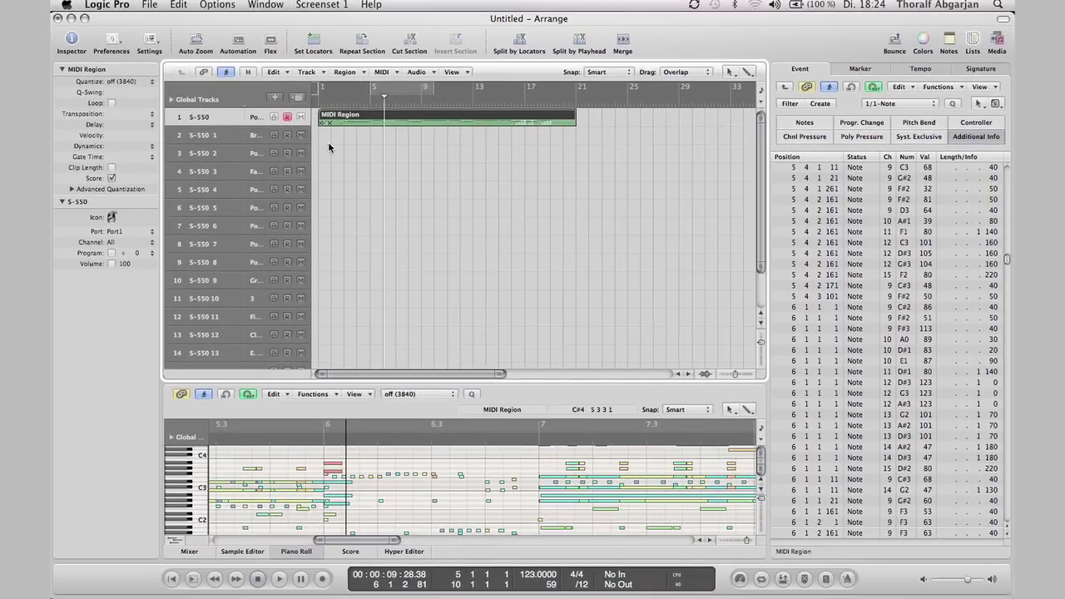
Step: Zoom out horizontally and enlarge the track rows until tracks 1–7 fill the arrangement
key(super+Left)
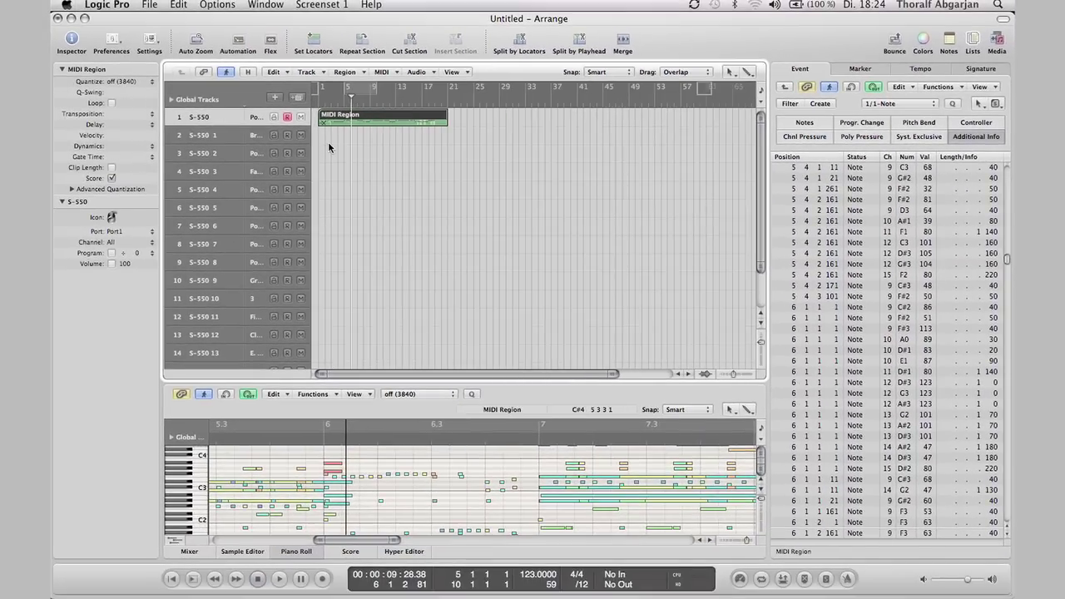
key(super+Up)
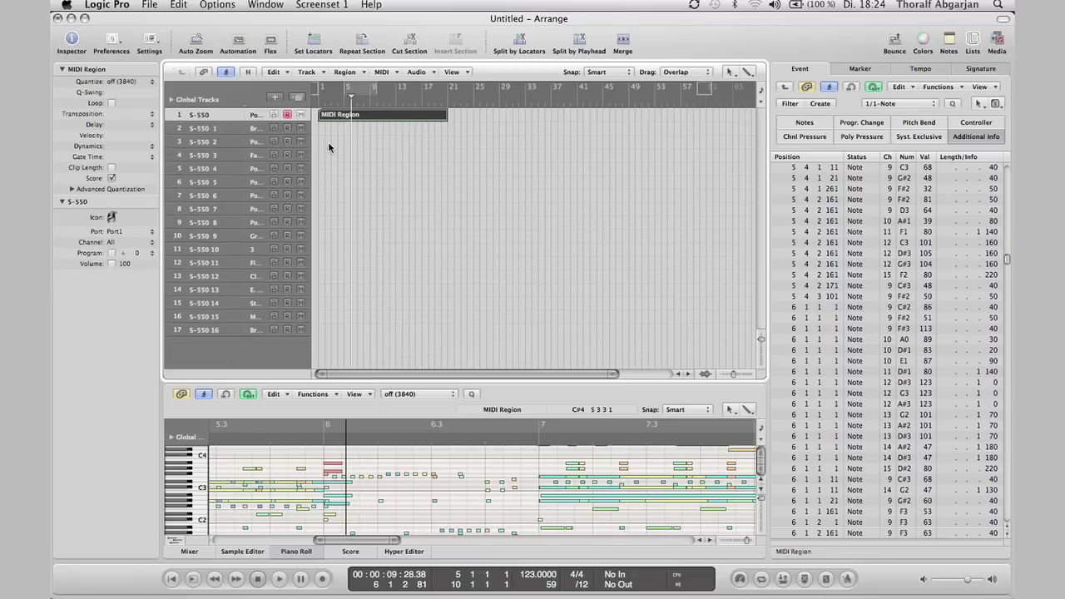
key(super+Down)
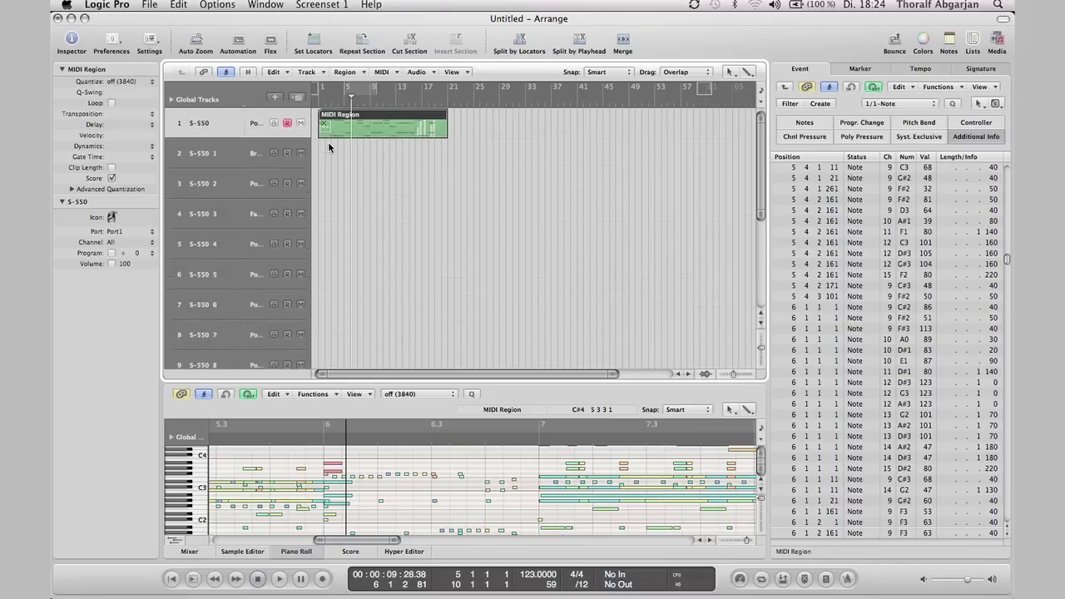
key(super+Down)
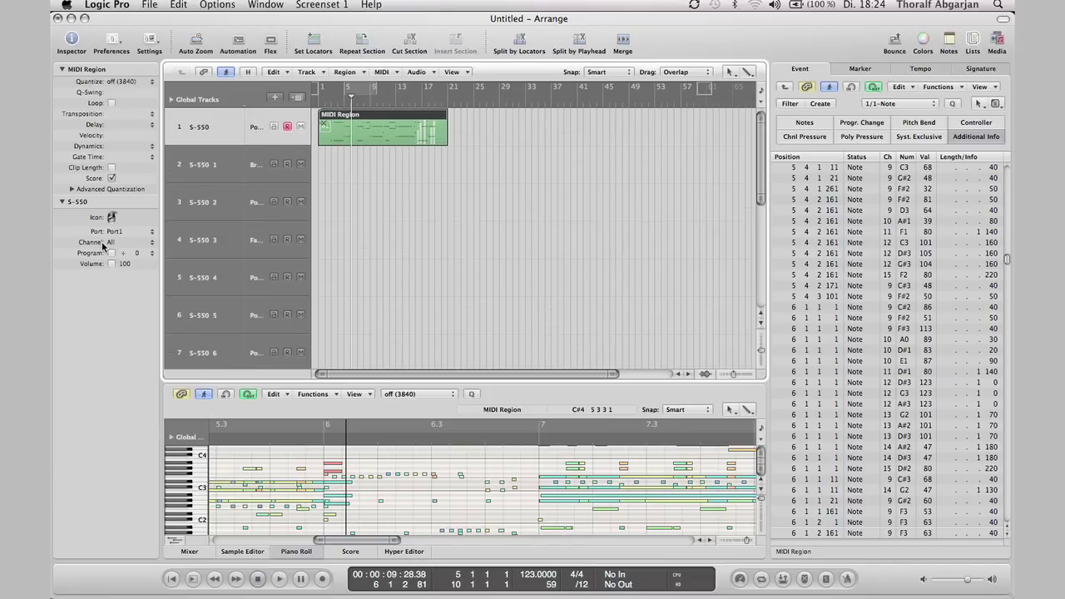
Step: Start a new project from the S-550 template, save it as Untitled 2, and check its Environment
click(152, 7)
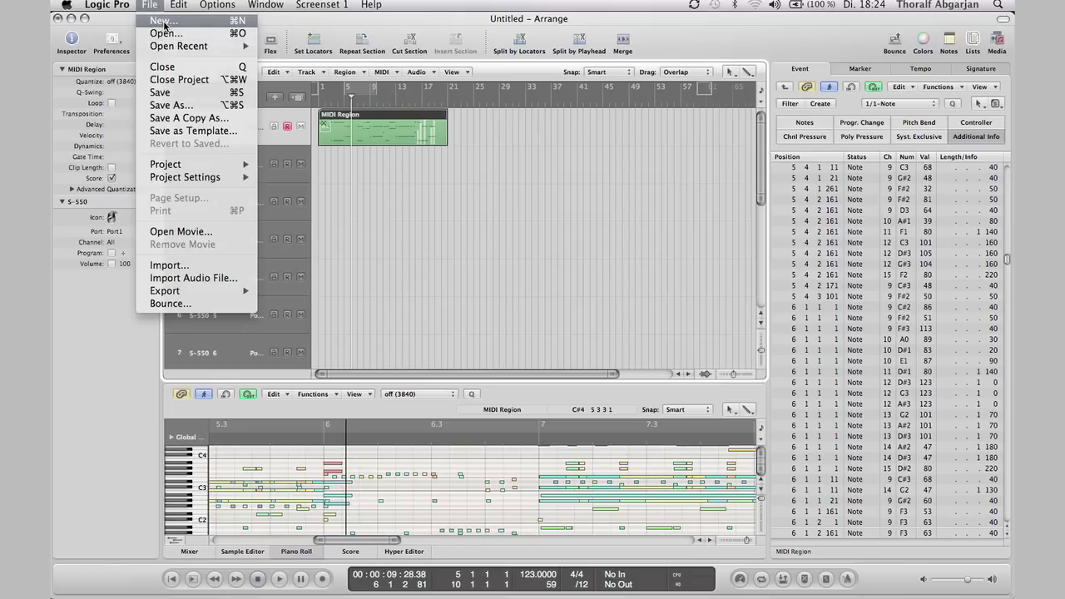
click(161, 21)
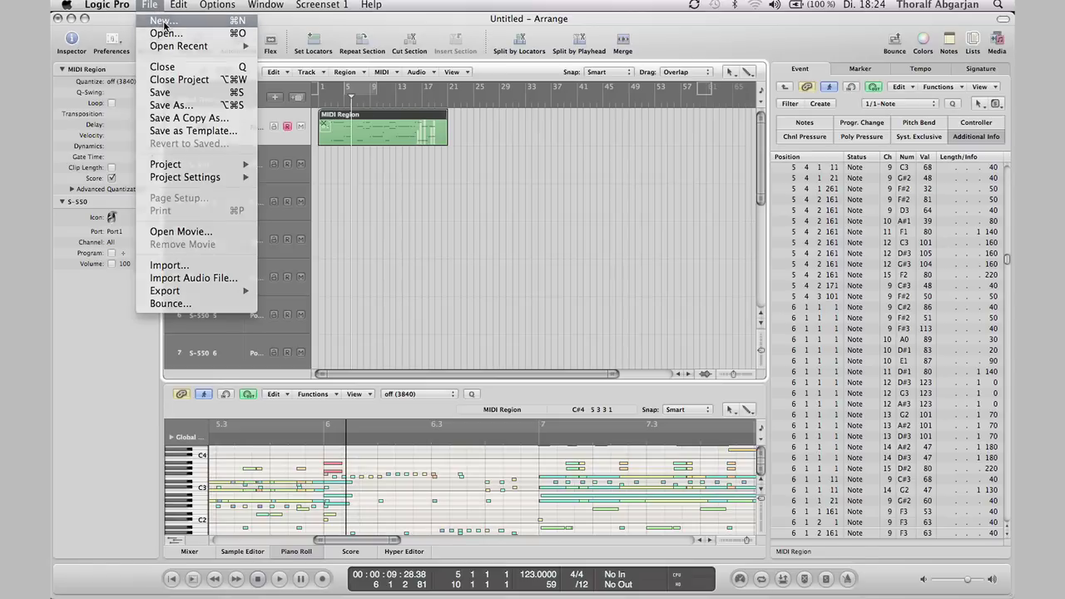
double_click(490, 172)
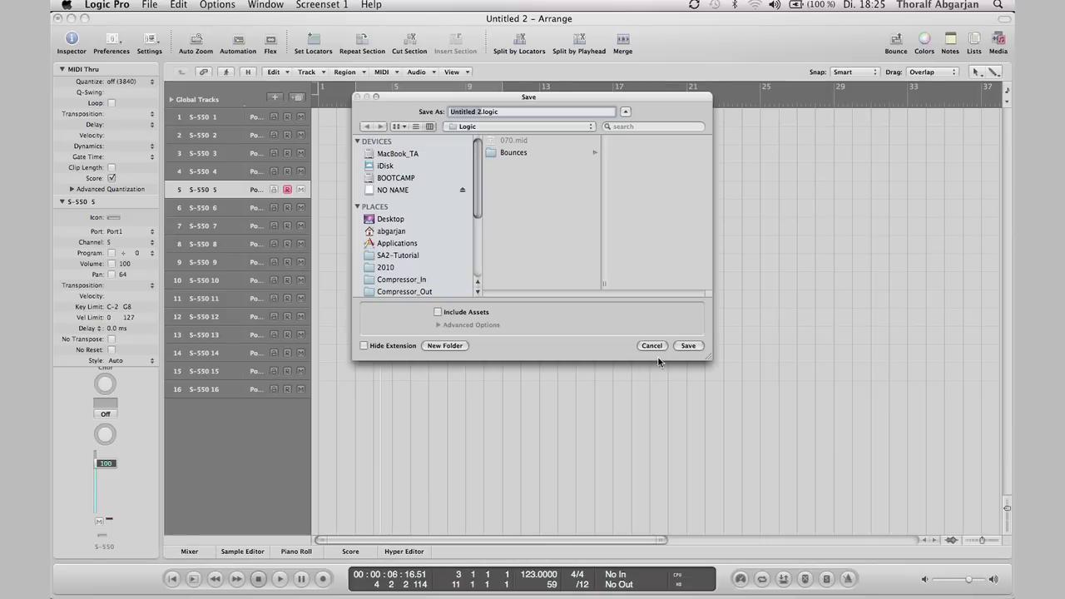
click(689, 345)
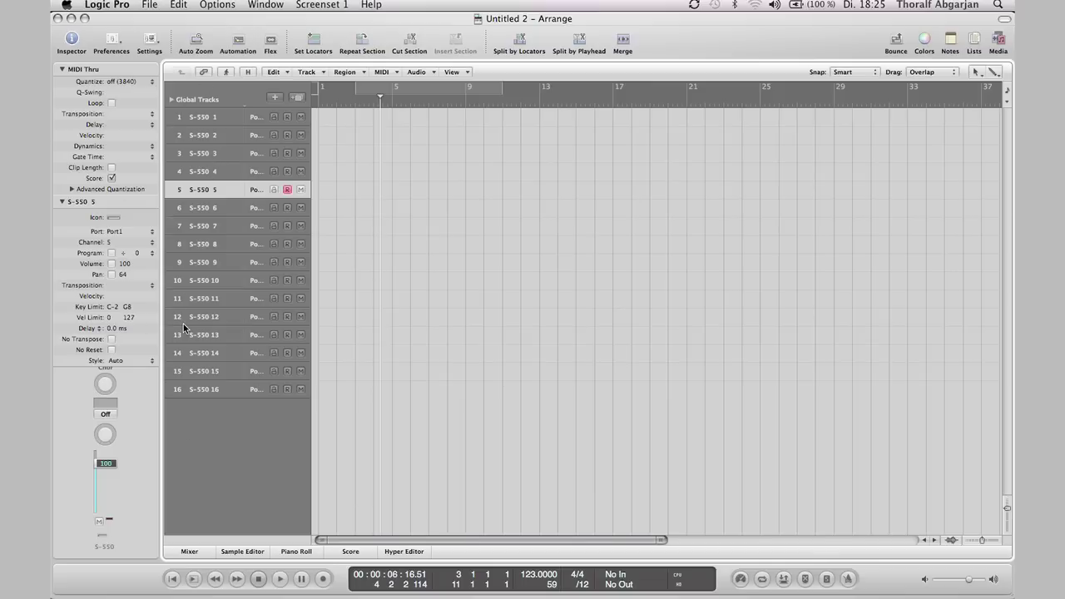
key(super+8)
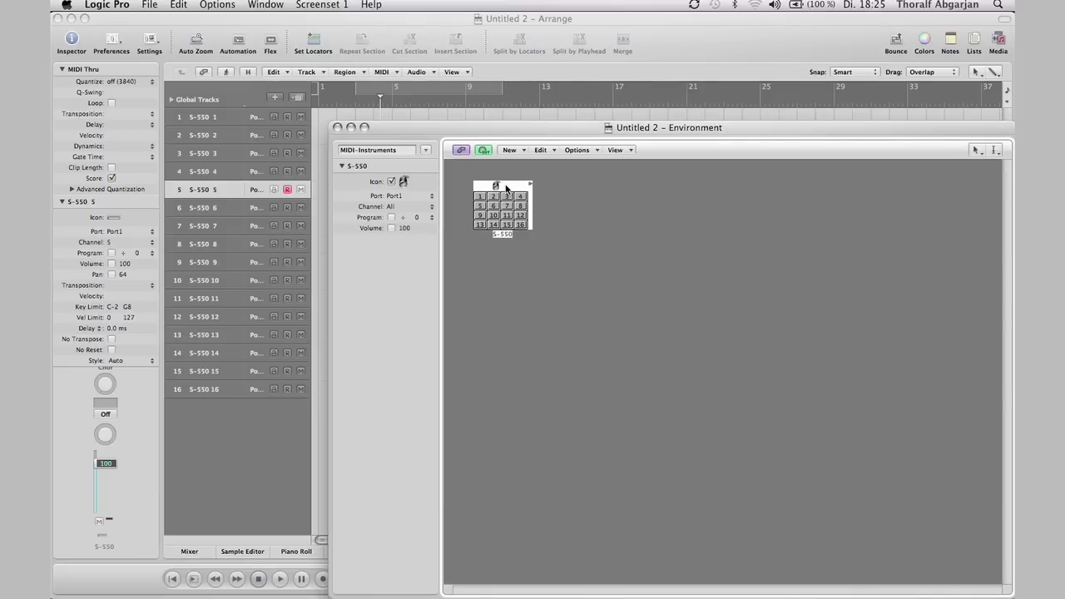
click(337, 127)
Step: Drag Mysong.mid from Finder's USER FILES folder onto the Untitled 2 arrangement's S-550 tracks
key(super+Tab)
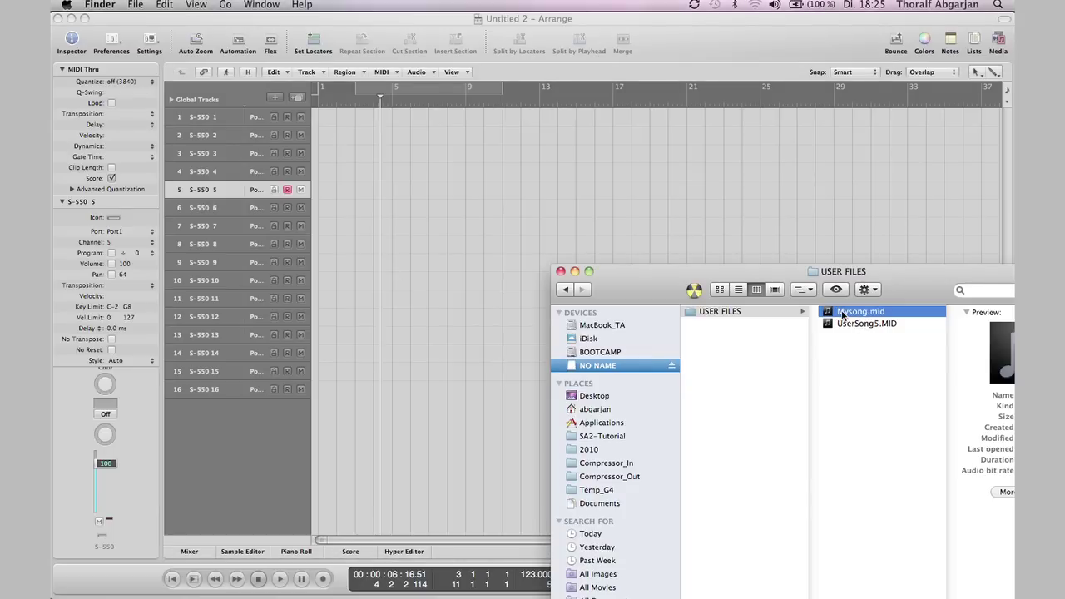
drag(854, 314, 398, 127)
click(379, 221)
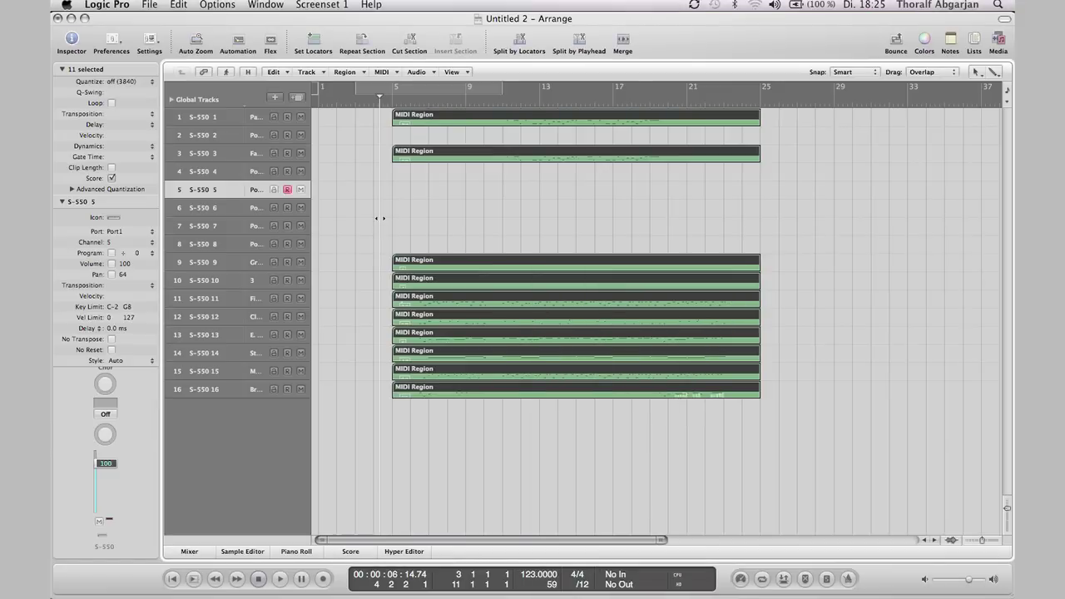